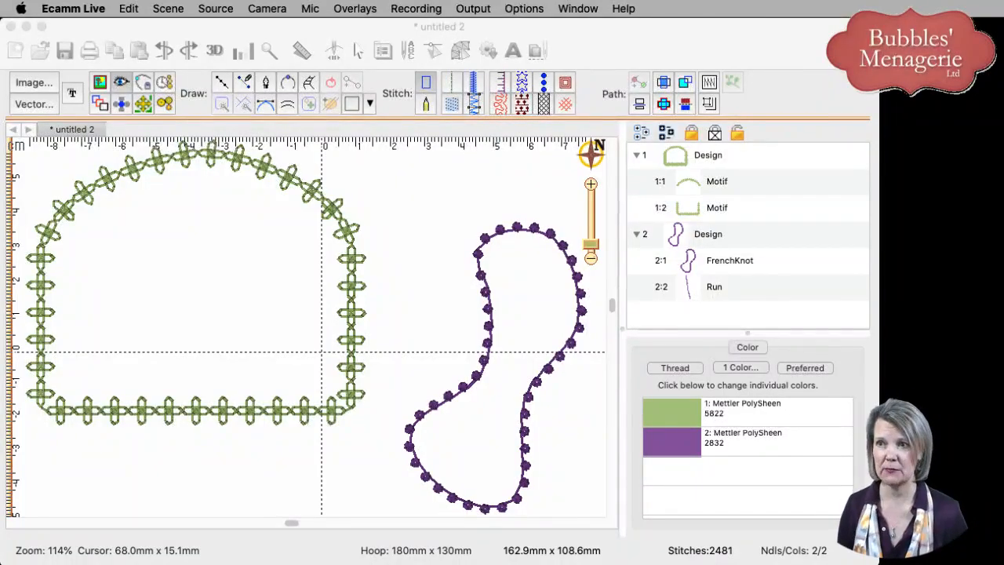
Switch to Embrilliance, start a new design page and draw a horizontal base line about 74 mm long in the upper half of the hoop
{"action": "left_click", "coordinate": [62, 163]}
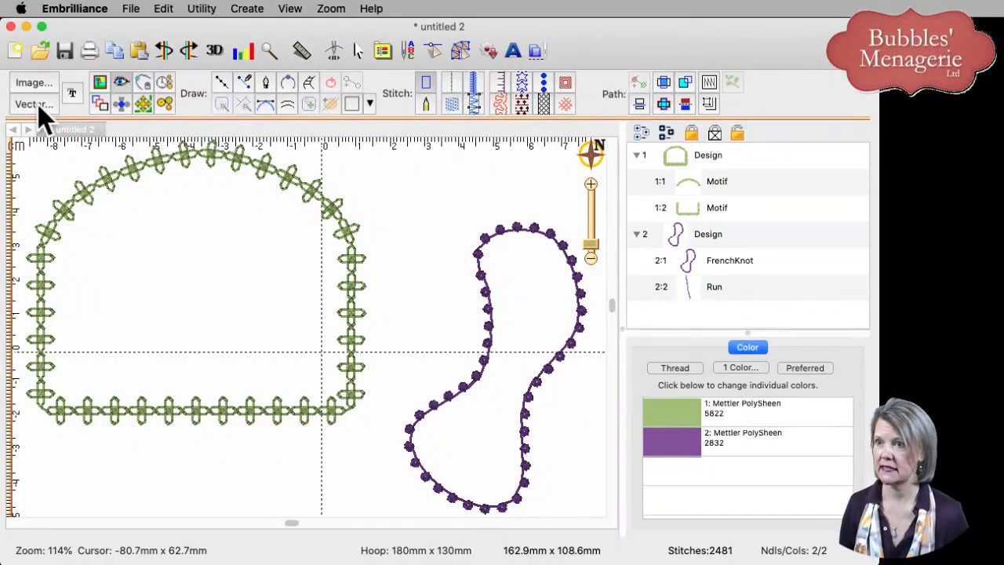
{"action": "left_click", "coordinate": [13, 51]}
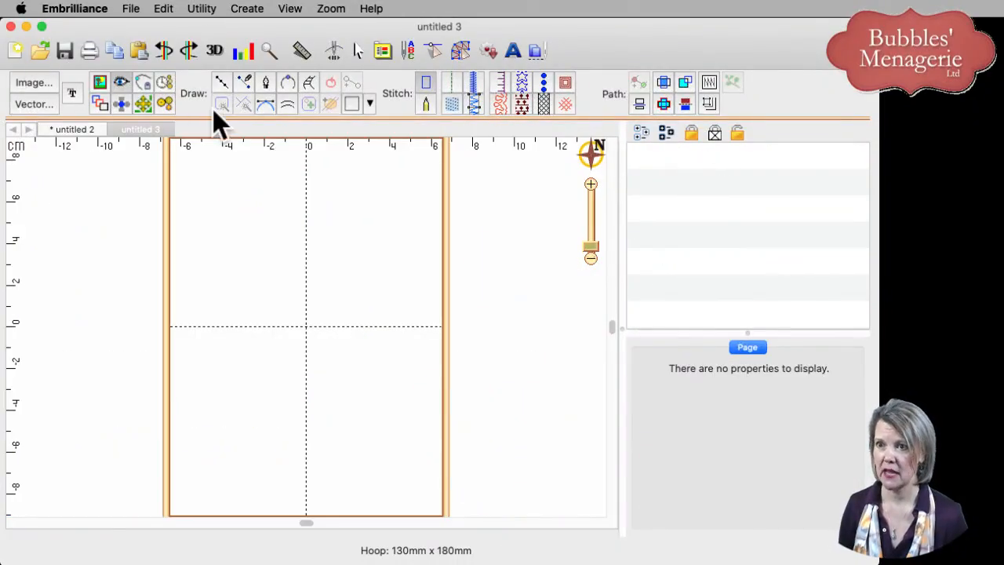
{"action": "left_click", "coordinate": [223, 83]}
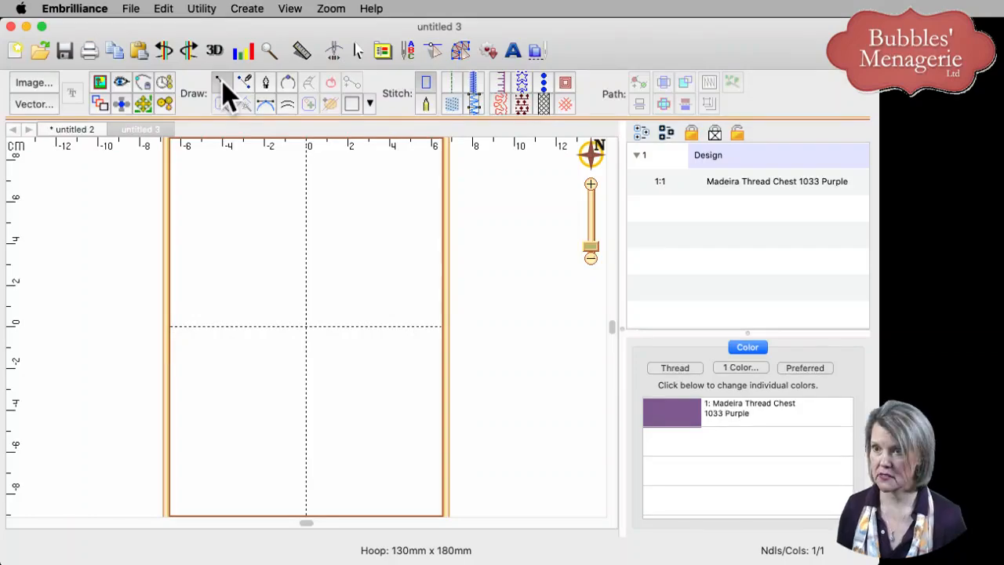
{"action": "left_click", "coordinate": [261, 395]}
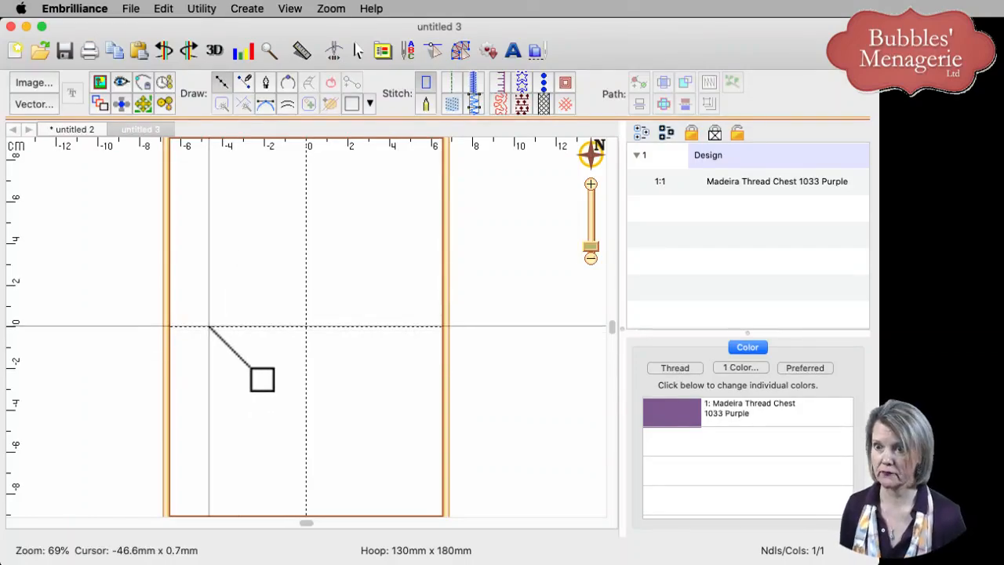
{"action": "left_click", "coordinate": [193, 270]}
{"action": "double_click", "coordinate": [346, 270]}
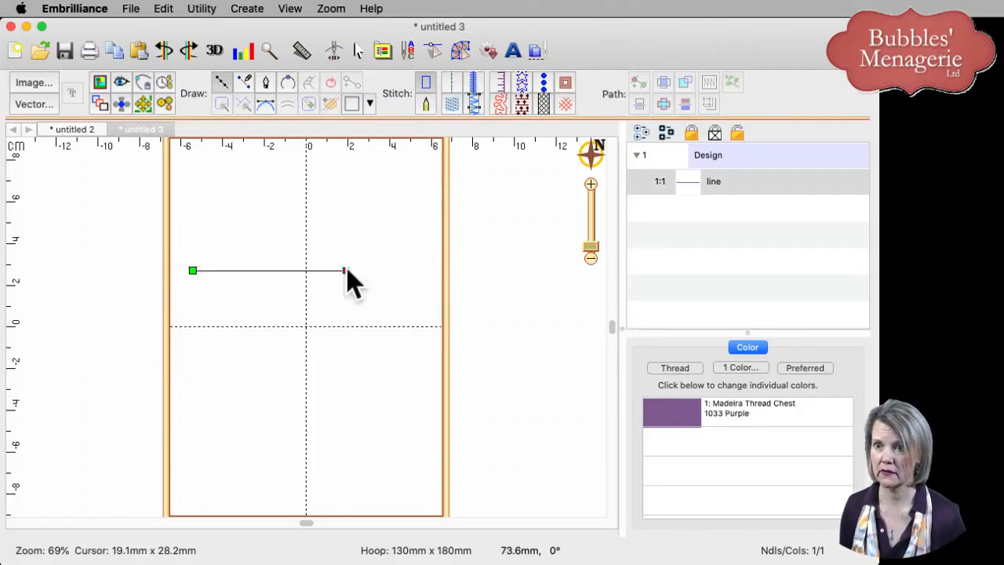
Continue the line with a straight right side, a curved arch top and a left side, and close the outline
{"action": "left_click", "coordinate": [346, 193]}
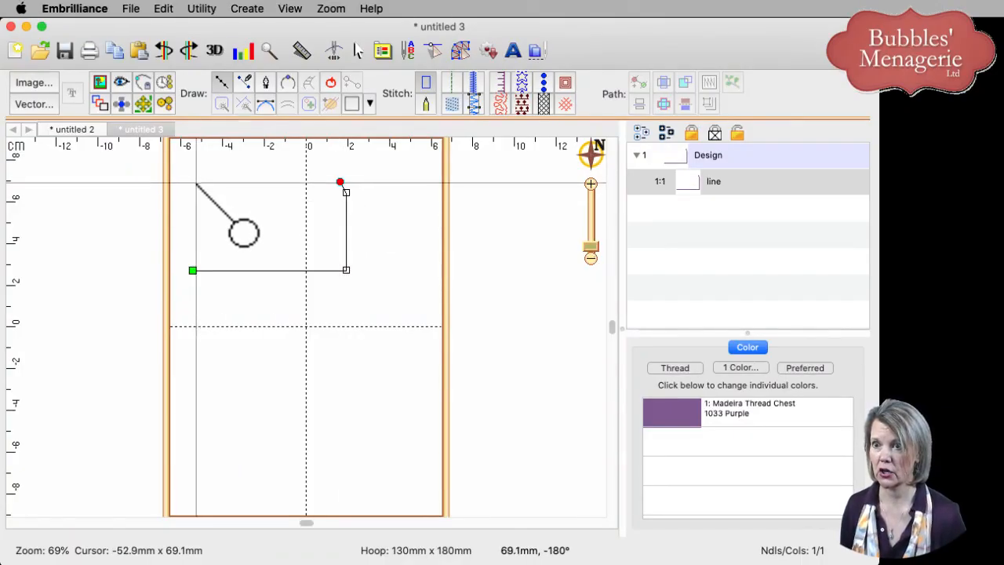
{"action": "left_click", "coordinate": [195, 180], "text": "alt"}
{"action": "left_click", "coordinate": [189, 190]}
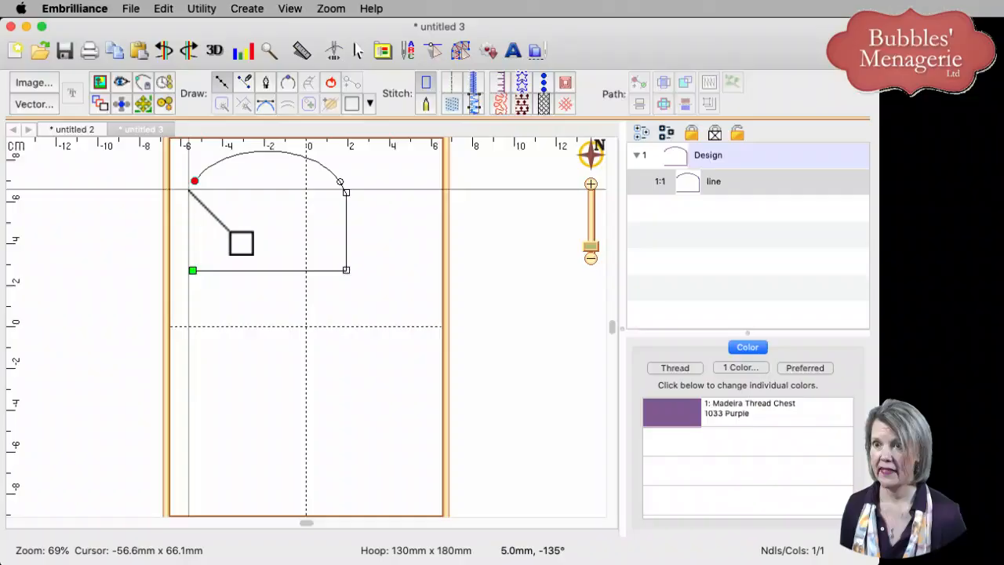
{"action": "left_click", "coordinate": [187, 189]}
{"action": "left_click", "coordinate": [186, 212]}
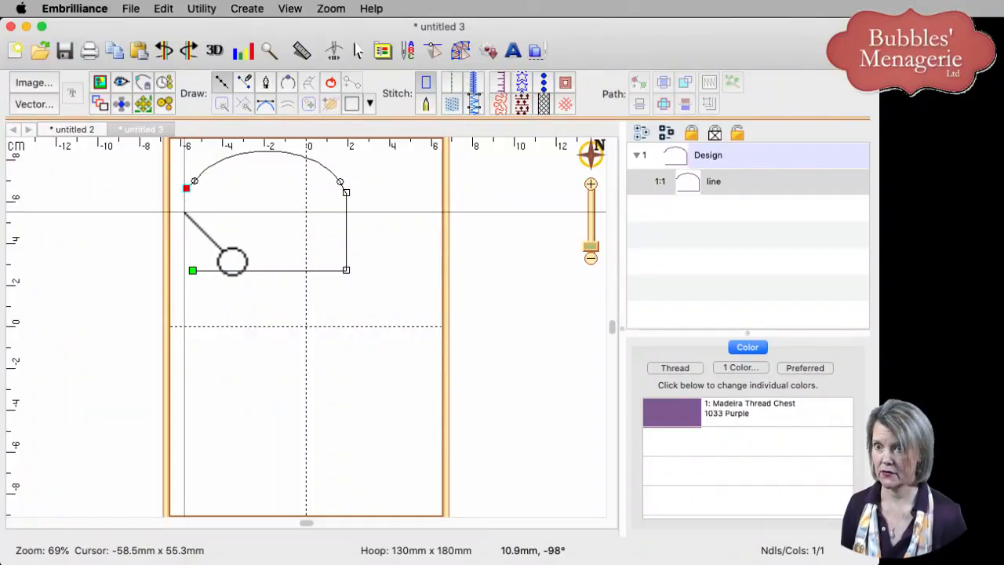
{"action": "key", "text": "c"}
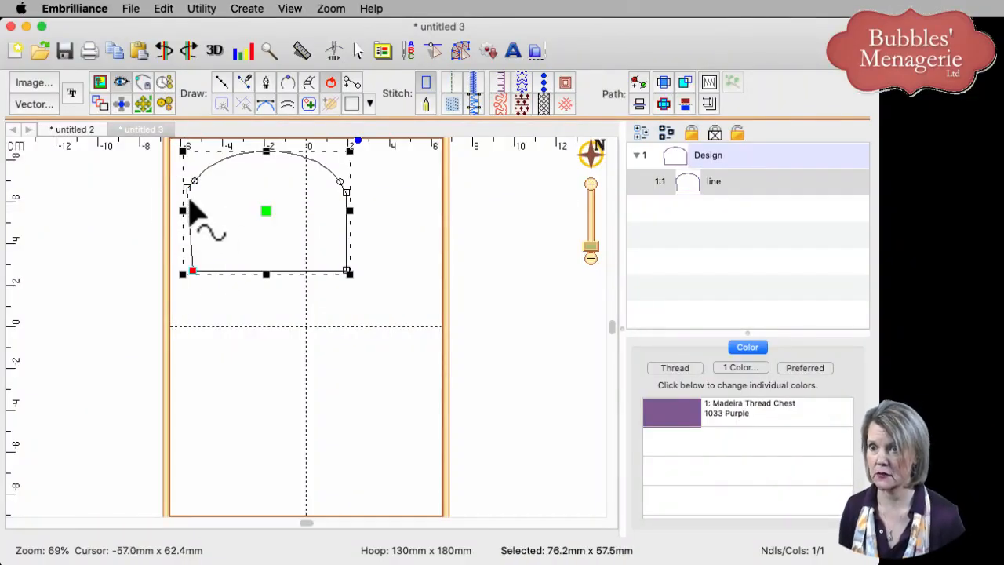
Straighten the outline's left side by moving its upper and lower corner points into vertical alignment
{"action": "left_click", "coordinate": [189, 193]}
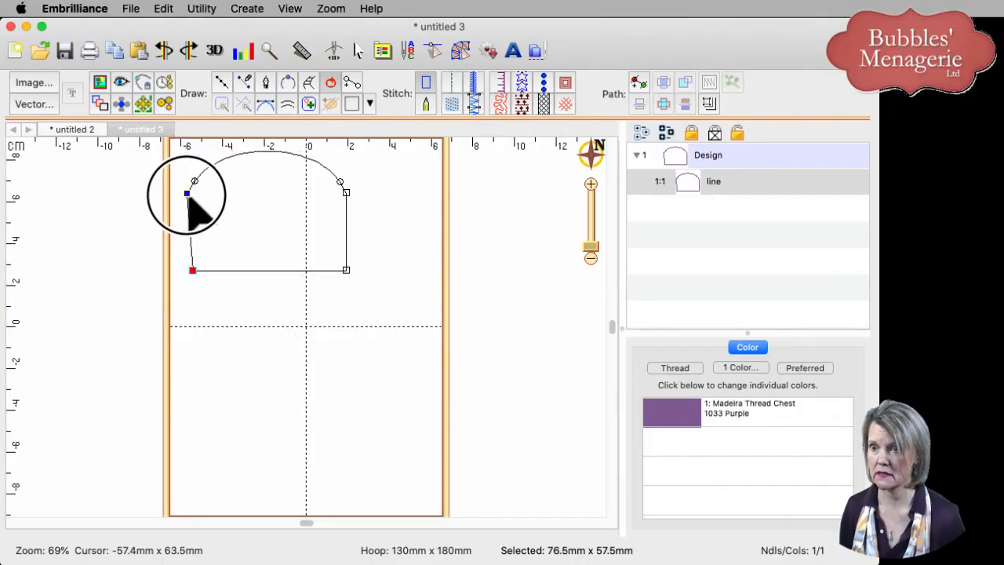
{"action": "left_click", "coordinate": [192, 271]}
{"action": "left_click", "coordinate": [189, 271]}
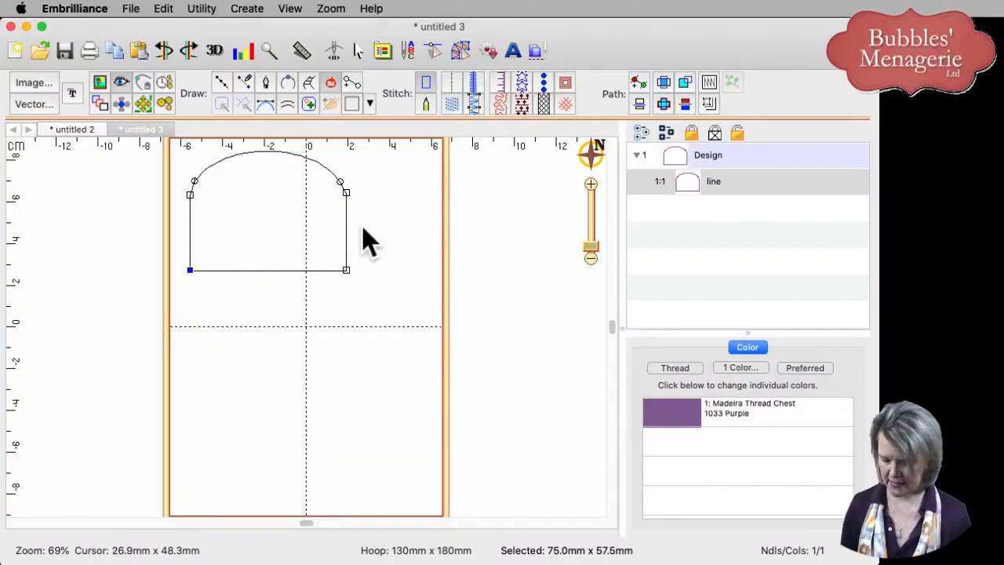
Apply the motif stitch to the outline and move the arch's left curve point directly above the left side
{"action": "key", "text": "0"}
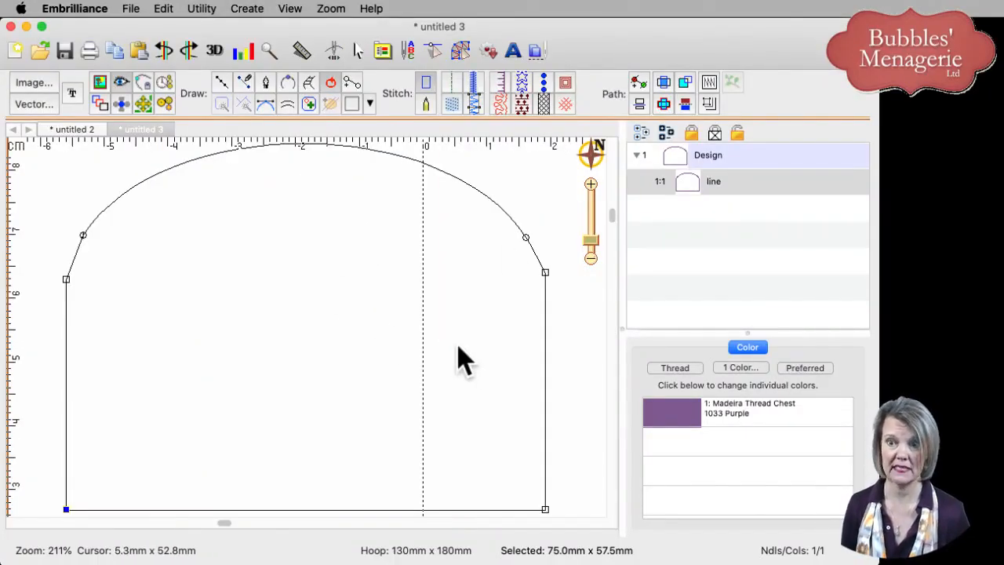
{"action": "left_click", "coordinate": [522, 85]}
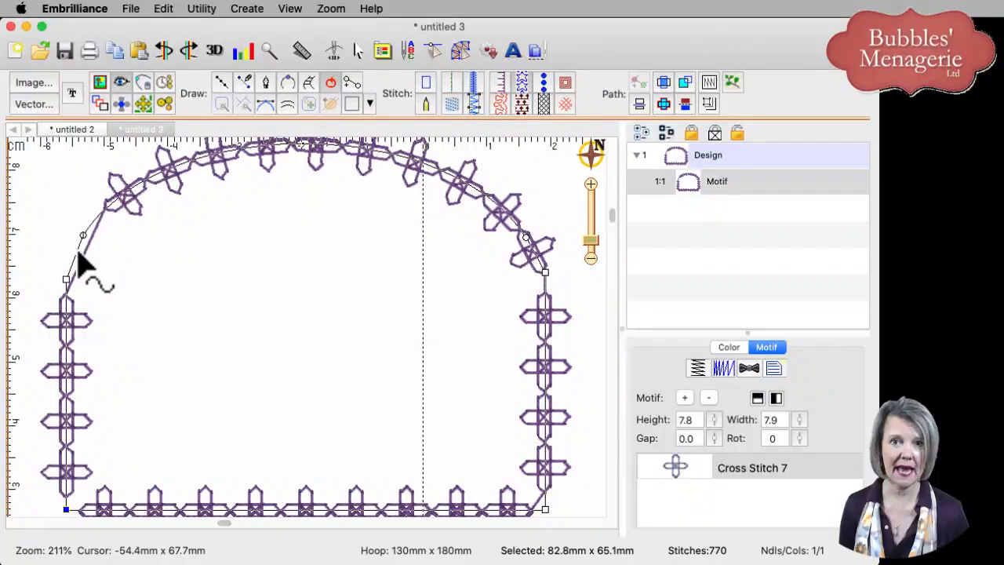
{"action": "mouse_move", "coordinate": [82, 236]}
{"action": "left_mouse_down"}
{"action": "mouse_move", "coordinate": [68, 240]}
{"action": "mouse_move", "coordinate": [69, 259]}
{"action": "mouse_move", "coordinate": [67, 249]}
{"action": "left_mouse_up"}
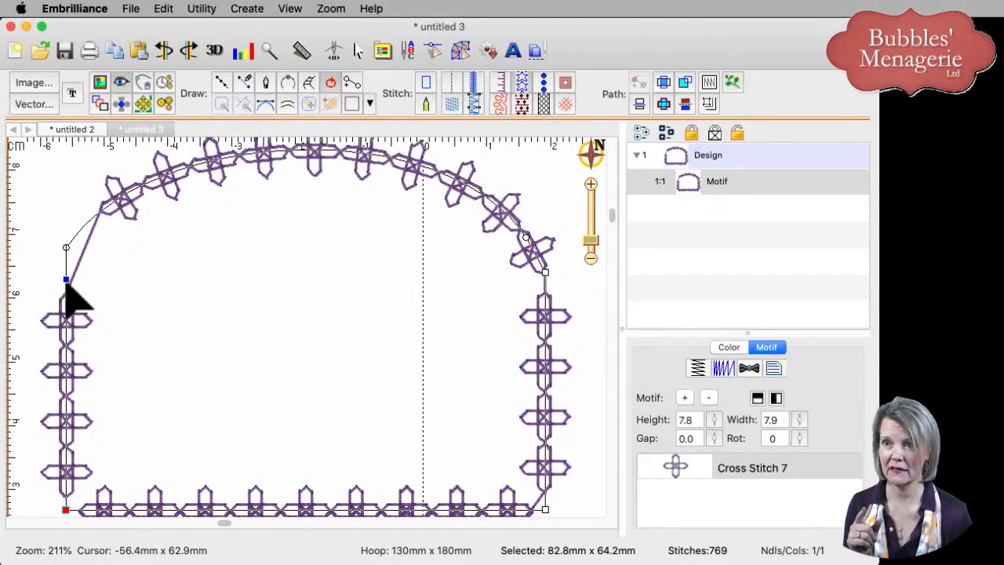
Open the closed outline and separate its start and end points by a small gap at the top of the left side
{"action": "left_click", "coordinate": [331, 84]}
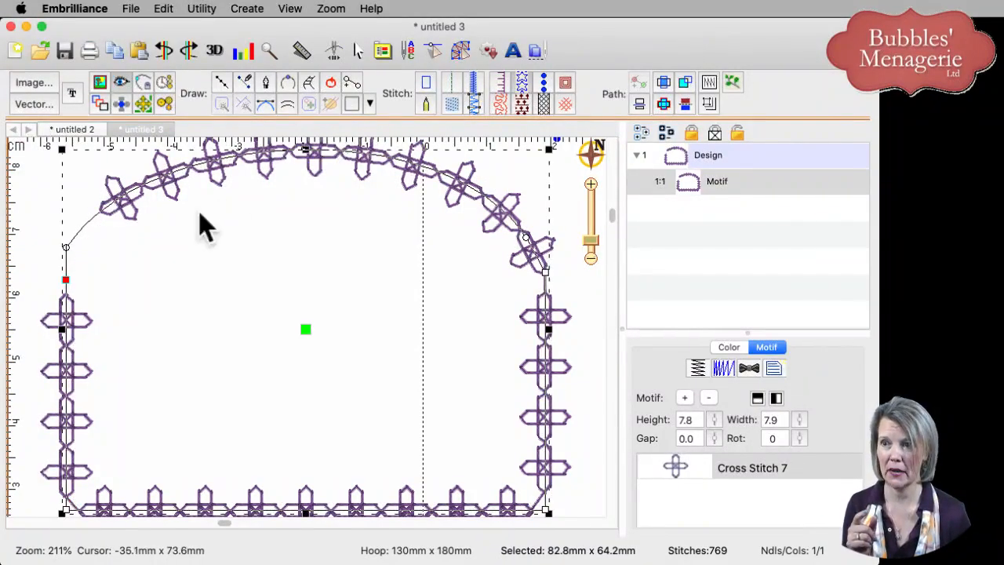
{"action": "left_click", "coordinate": [110, 275]}
{"action": "left_click", "coordinate": [68, 281]}
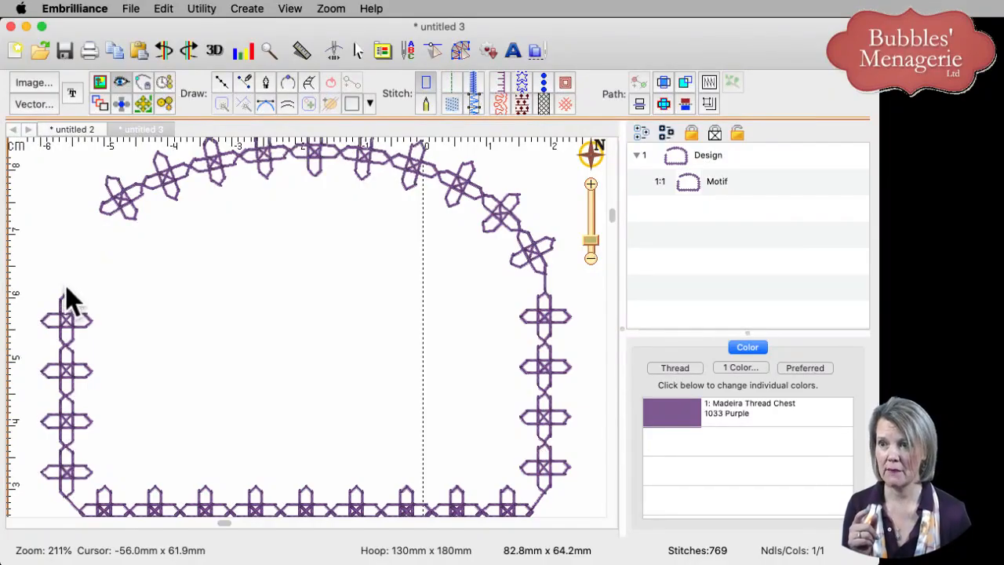
{"action": "left_click", "coordinate": [118, 220]}
{"action": "left_click", "coordinate": [68, 280]}
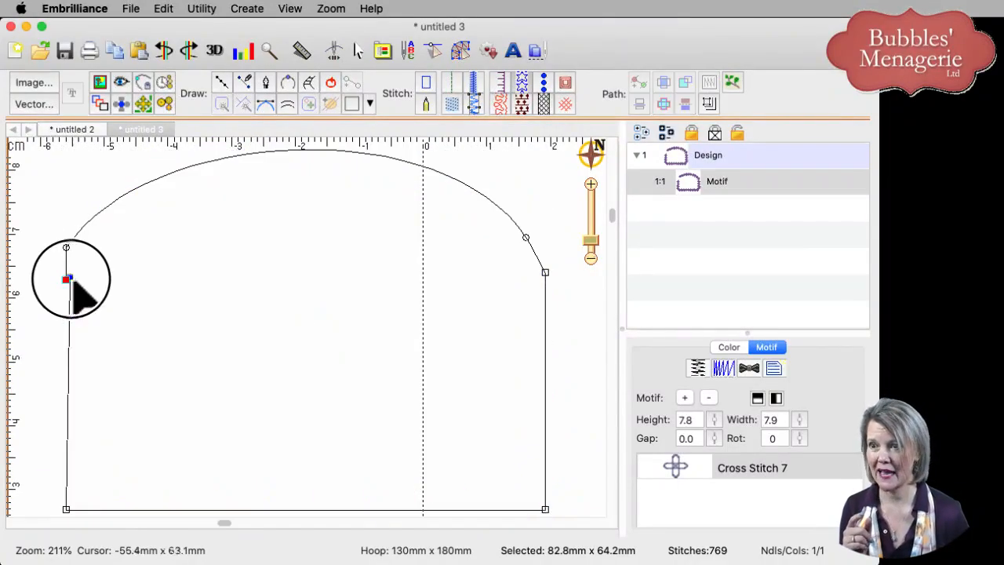
{"action": "mouse_move", "coordinate": [70, 289]}
{"action": "left_mouse_down"}
{"action": "mouse_move", "coordinate": [63, 297]}
{"action": "mouse_move", "coordinate": [65, 261]}
{"action": "mouse_move", "coordinate": [62, 296]}
{"action": "mouse_move", "coordinate": [65, 280]}
{"action": "left_mouse_up"}
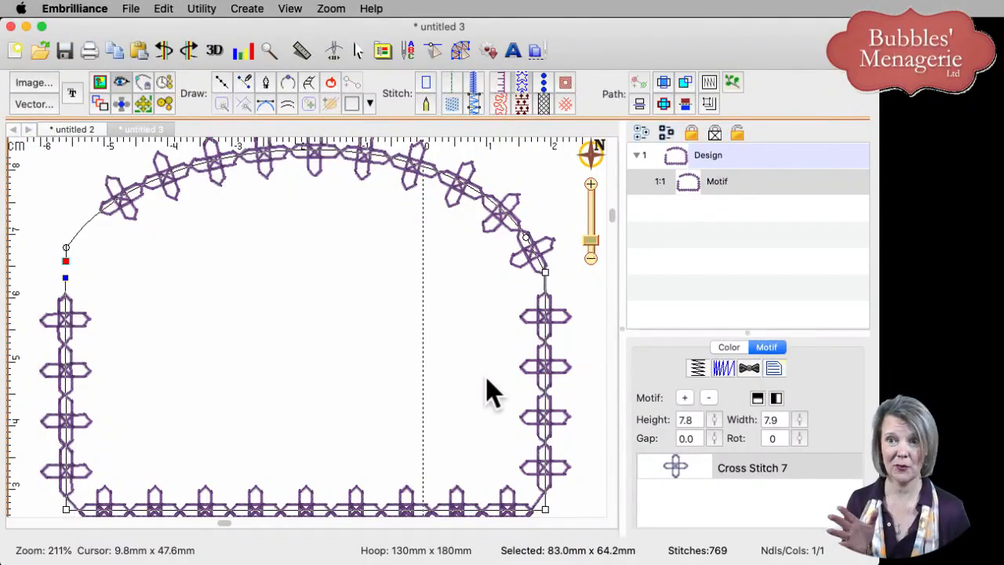
Break the outline at its upper-right corner point and move the arch piece up, clear of the lower piece
{"action": "right_click", "coordinate": [544, 275]}
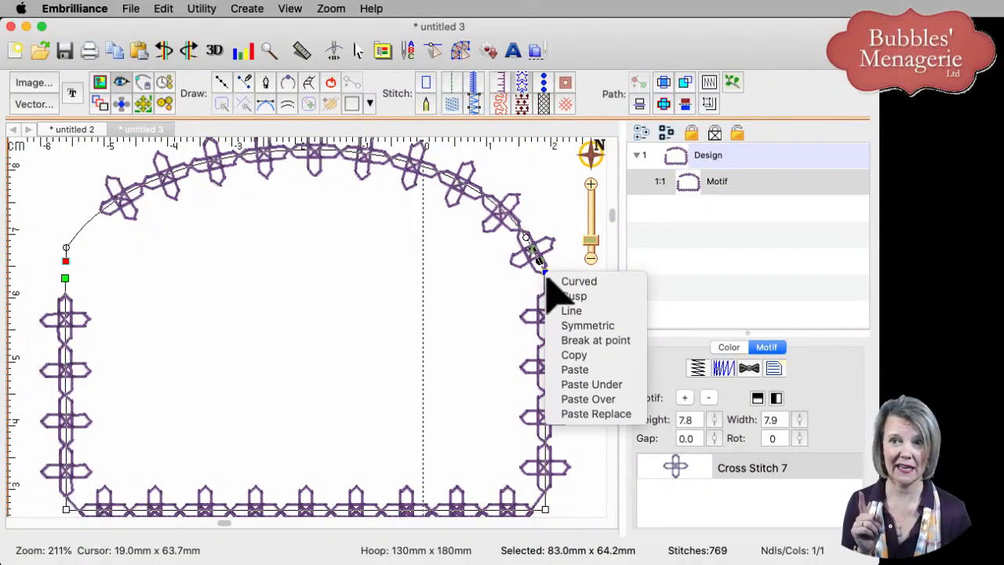
{"action": "left_click", "coordinate": [564, 339]}
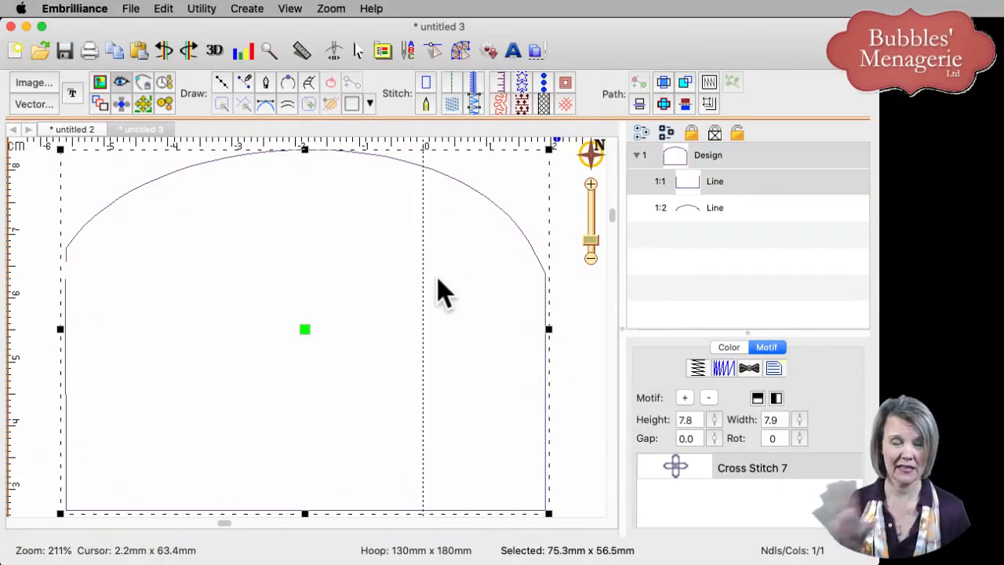
{"action": "left_click", "coordinate": [464, 235]}
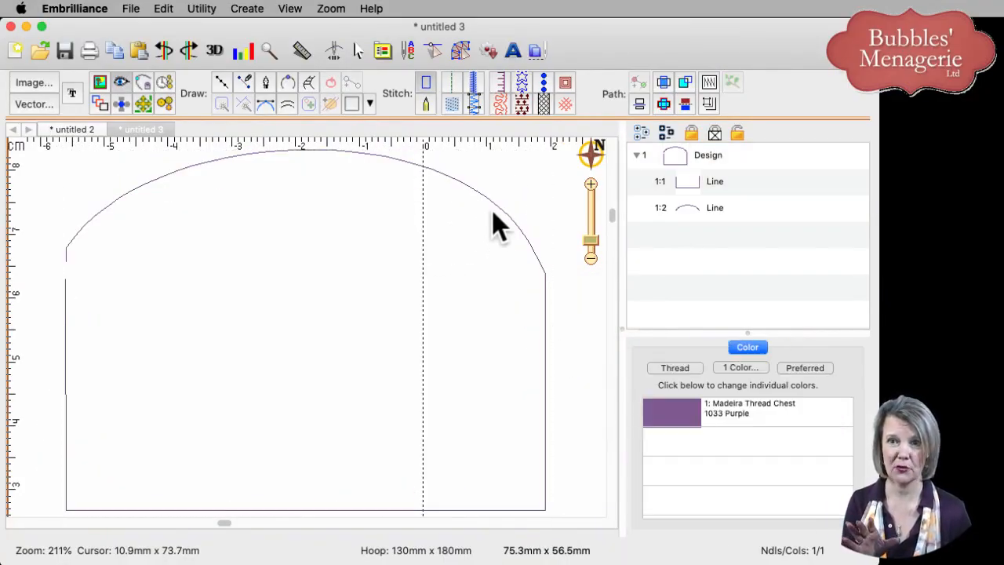
{"action": "left_click", "coordinate": [494, 205]}
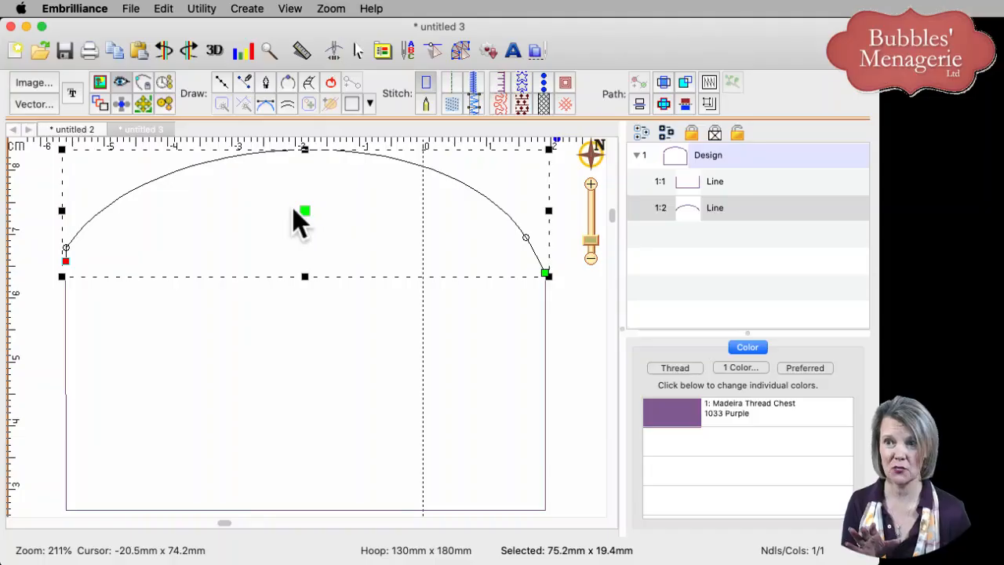
{"action": "left_click_drag", "start_coordinate": [304, 220], "coordinate": [308, 205]}
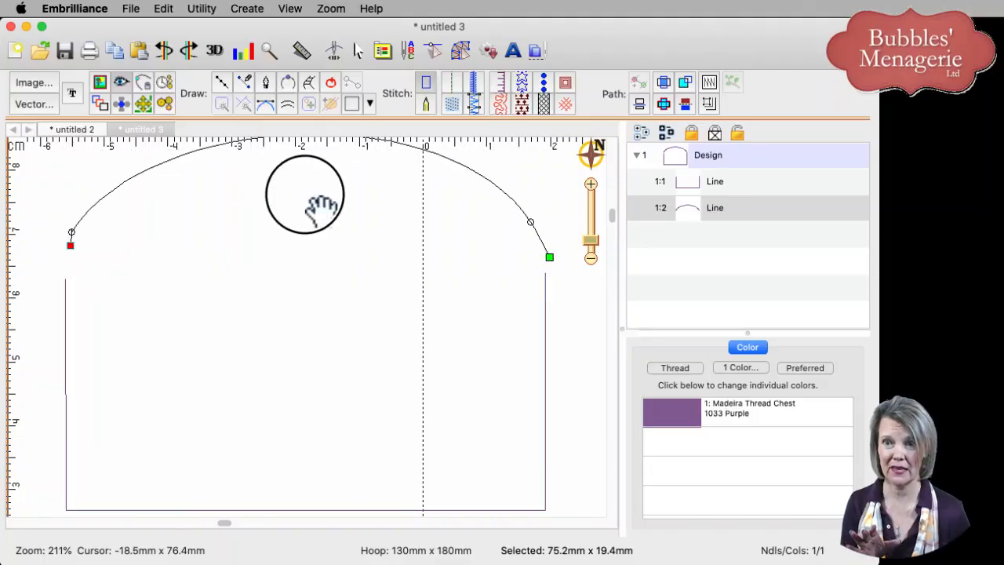
Apply the motif stitch to the lower three-sided line and to the arch line
{"action": "left_click", "coordinate": [545, 350]}
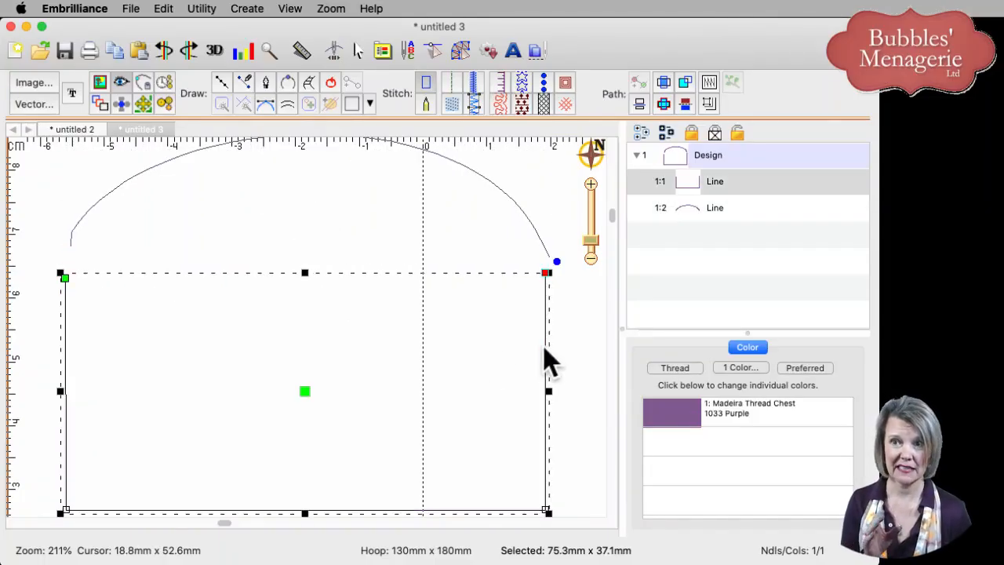
{"action": "left_click", "coordinate": [516, 82]}
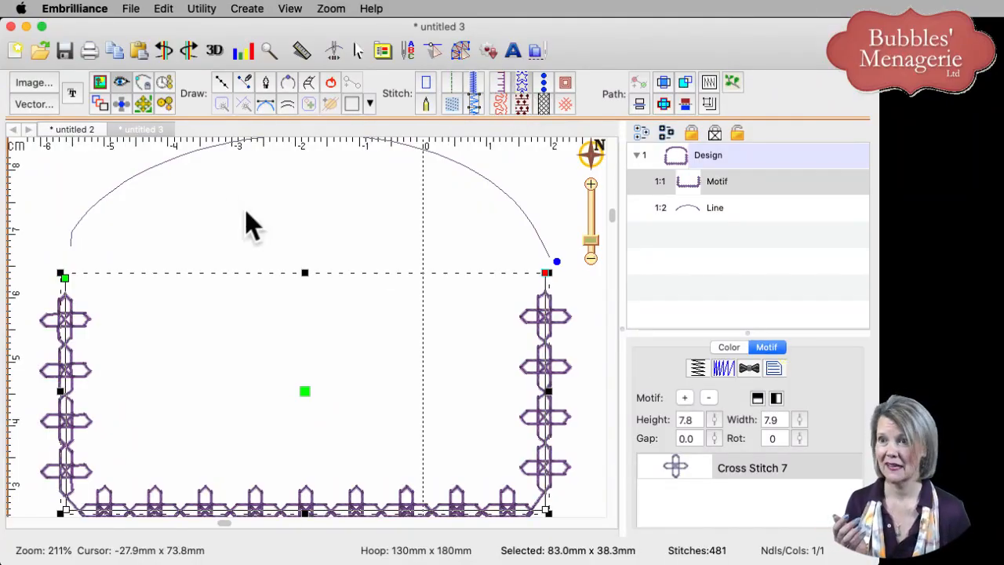
{"action": "left_click", "coordinate": [141, 188]}
{"action": "left_click", "coordinate": [139, 180]}
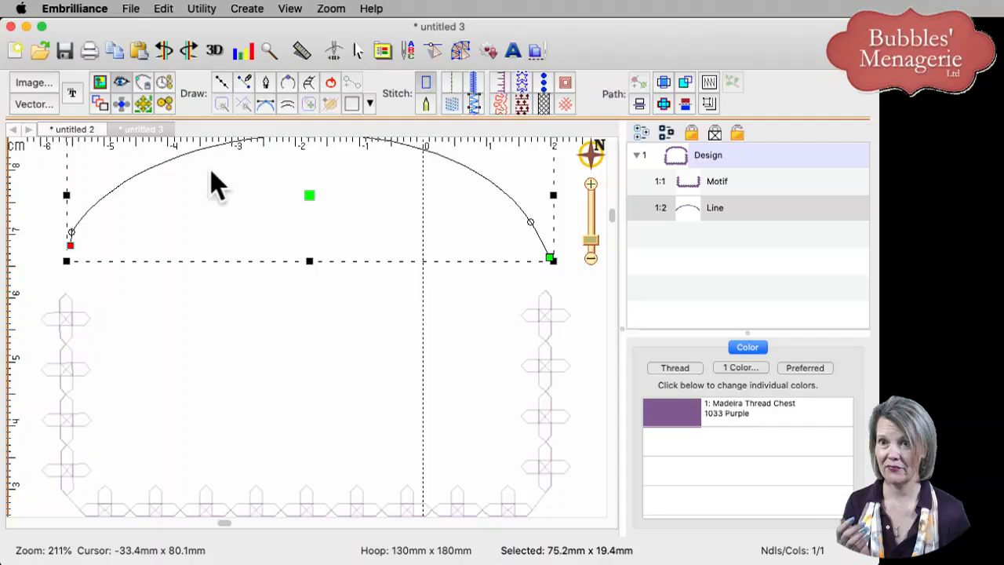
{"action": "left_click", "coordinate": [515, 87]}
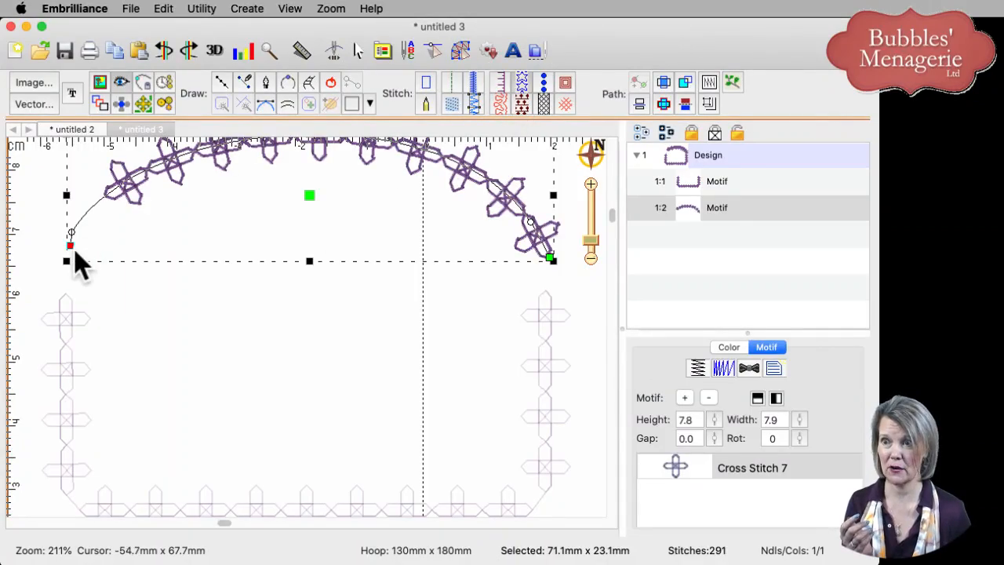
Pull the arch's left end and its neighbouring curve point down toward the top of the left side
{"action": "mouse_move", "coordinate": [71, 217]}
{"action": "left_mouse_down"}
{"action": "mouse_move", "coordinate": [59, 249]}
{"action": "mouse_move", "coordinate": [96, 262]}
{"action": "mouse_move", "coordinate": [70, 249]}
{"action": "mouse_move", "coordinate": [65, 273]}
{"action": "left_mouse_up"}
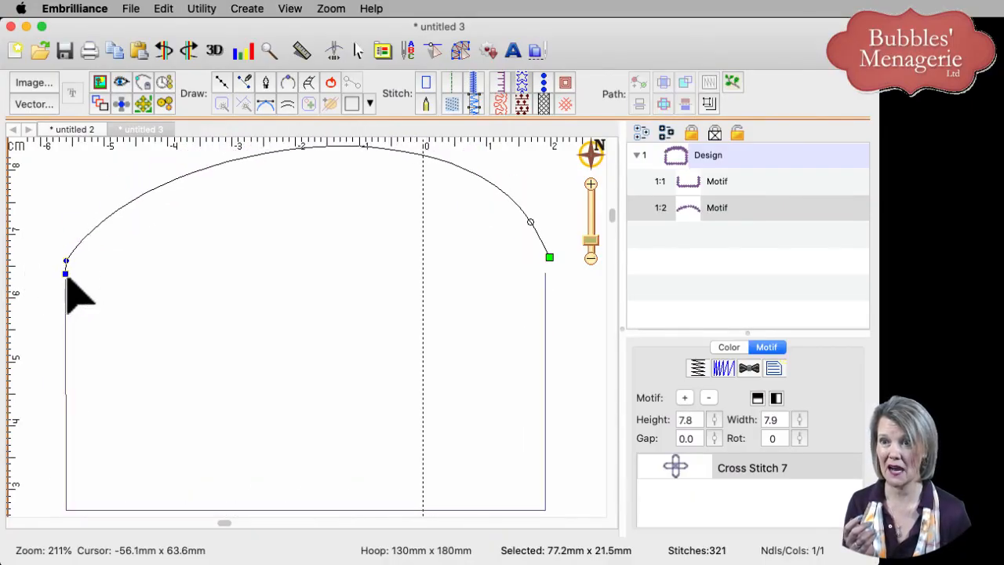
{"action": "left_click_drag", "start_coordinate": [610, 221], "coordinate": [616, 219]}
{"action": "left_click", "coordinate": [337, 330]}
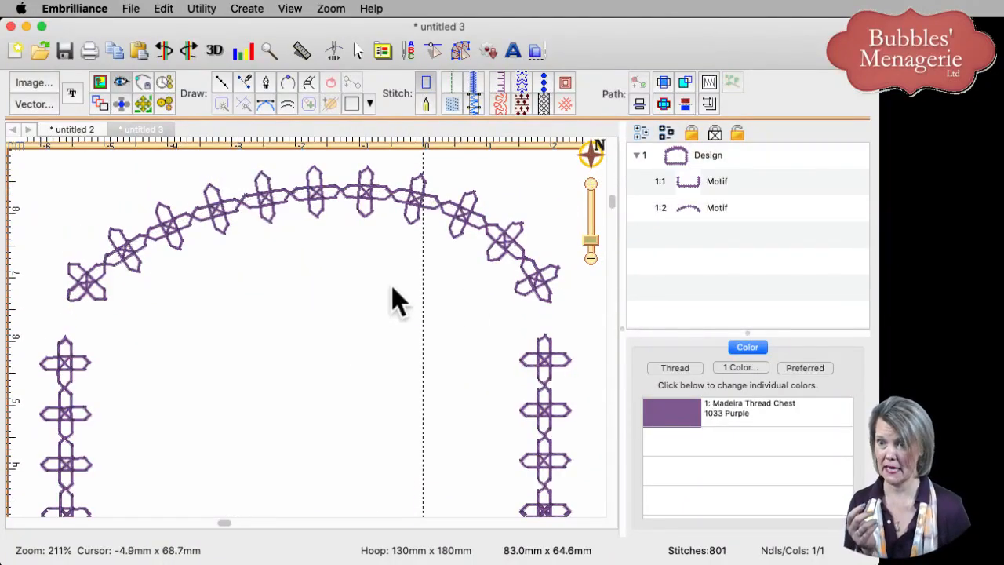
Move the arch down to meet the side motifs and reshape its curve so it is more symmetrical
{"action": "left_click", "coordinate": [385, 224]}
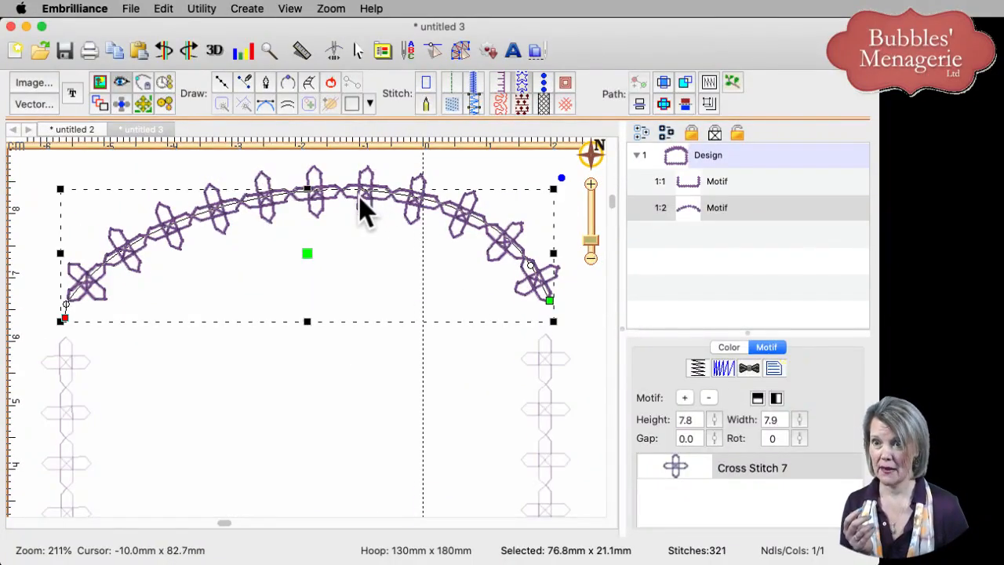
{"action": "left_click_drag", "start_coordinate": [318, 263], "coordinate": [313, 287]}
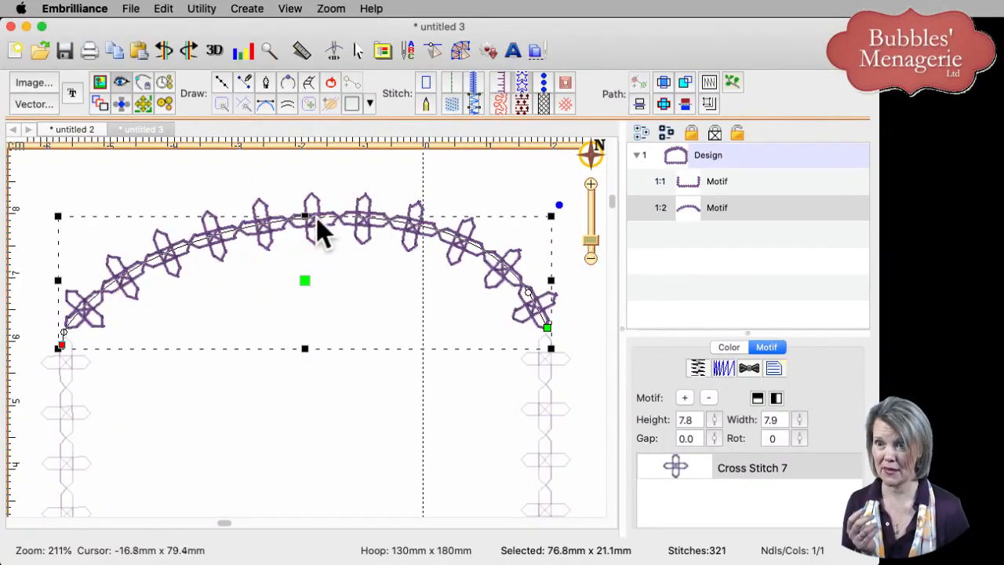
{"action": "left_click", "coordinate": [336, 195]}
{"action": "left_click", "coordinate": [317, 221]}
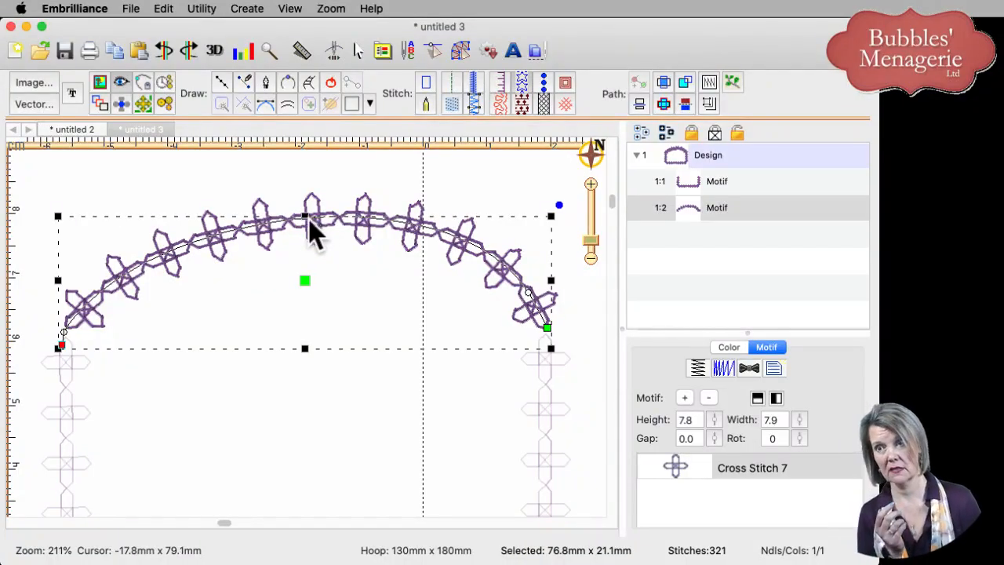
{"action": "left_click_drag", "start_coordinate": [357, 223], "coordinate": [335, 224]}
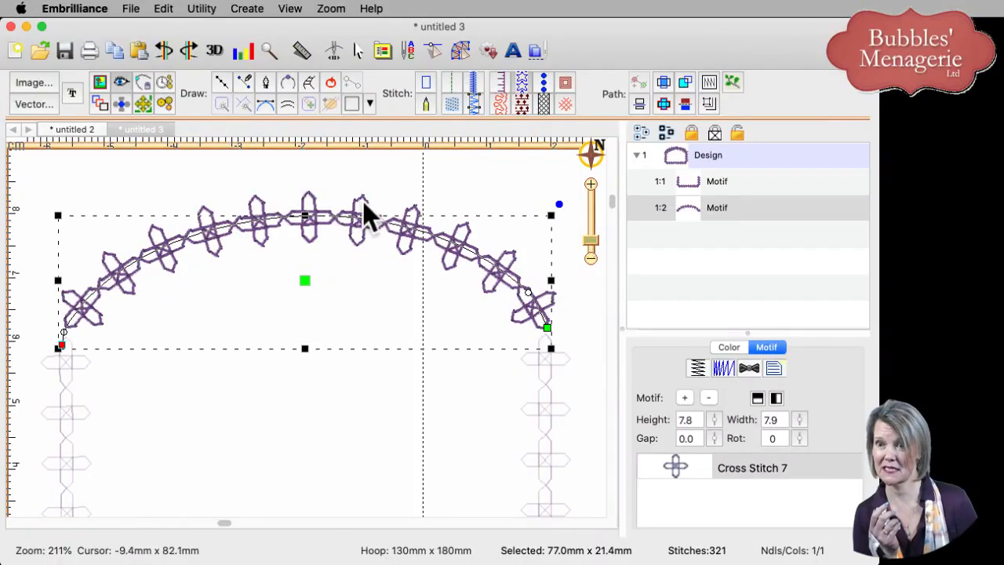
Fine-tune the arch's position so its end motifs line up with the top motifs of both sides
{"action": "left_click", "coordinate": [425, 182]}
{"action": "left_click", "coordinate": [249, 234]}
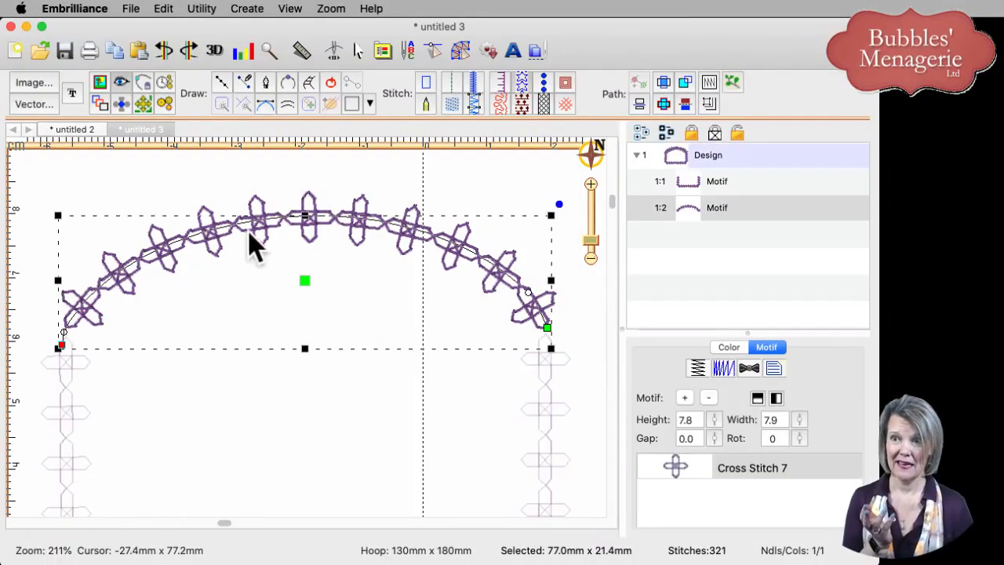
{"action": "left_click_drag", "start_coordinate": [300, 275], "coordinate": [312, 304]}
{"action": "left_click", "coordinate": [348, 385]}
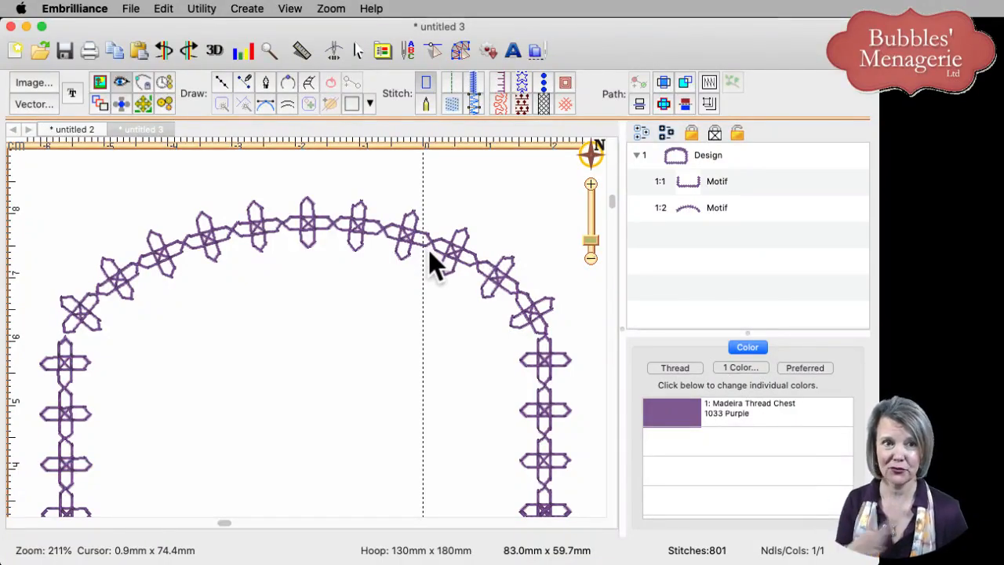
Inspect the lower three-sided motif piece and the arch motif piece separately
{"action": "left_click", "coordinate": [722, 189]}
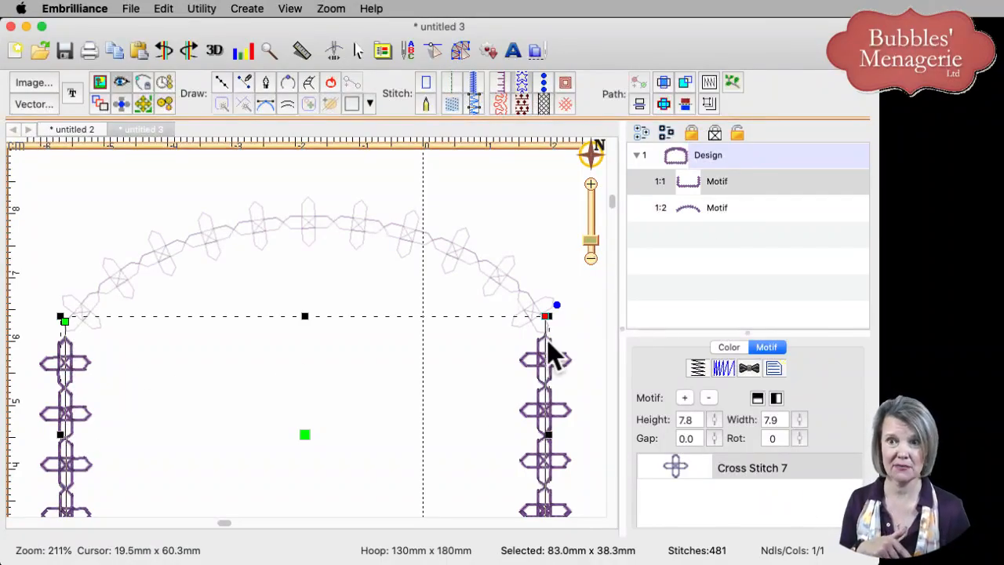
{"action": "left_click", "coordinate": [718, 212]}
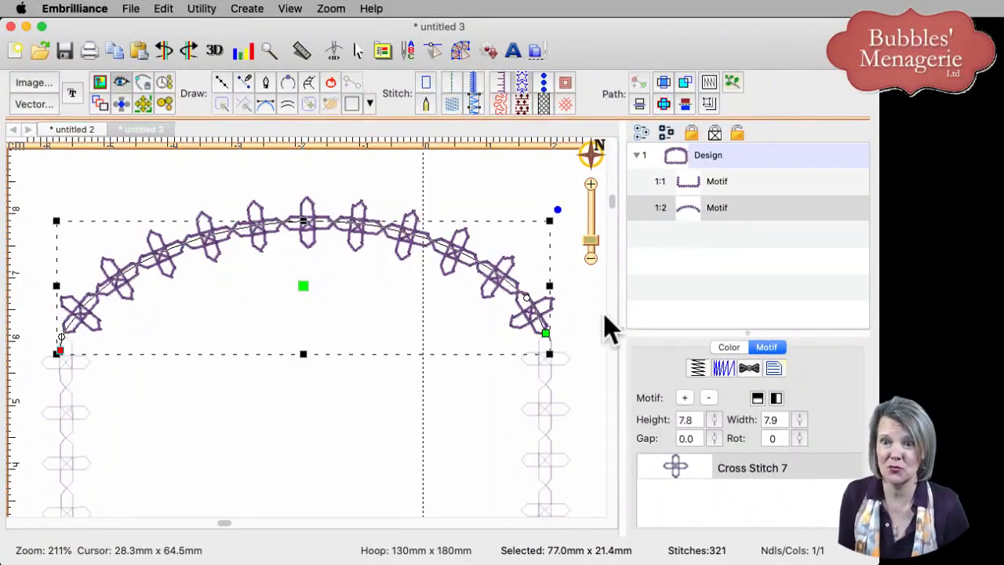
{"action": "left_click", "coordinate": [596, 338]}
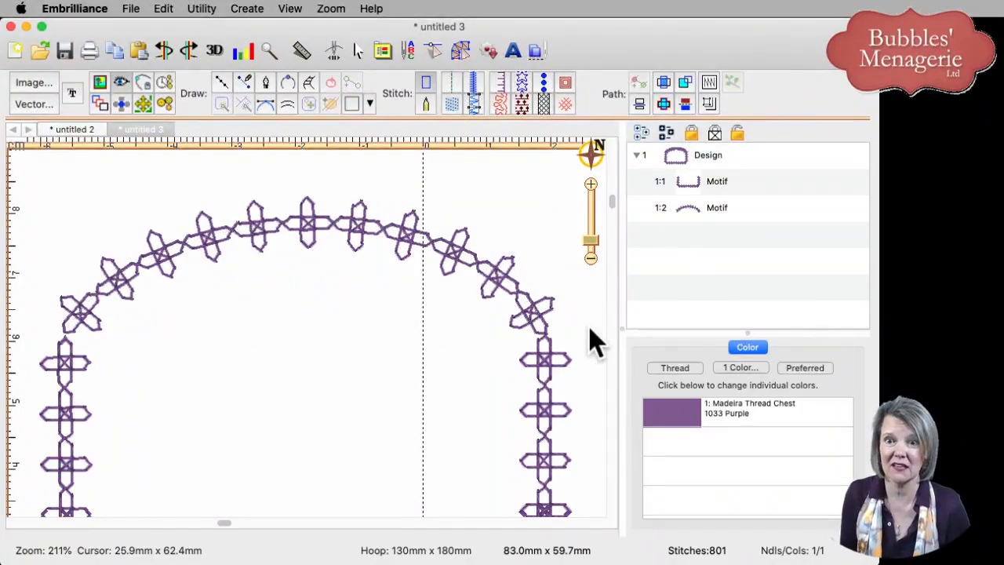
Run the stitch simulator through the whole arched design from its first stitches to the end of the arch
{"action": "left_click", "coordinate": [591, 249]}
{"action": "left_click", "coordinate": [333, 50]}
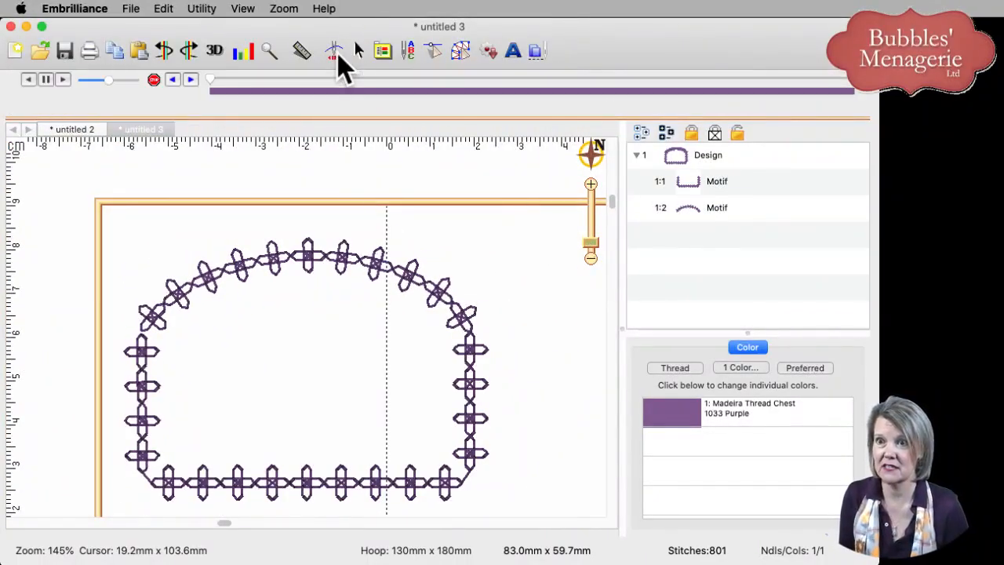
{"action": "left_click", "coordinate": [210, 79]}
{"action": "left_click_drag", "start_coordinate": [210, 79], "coordinate": [888, 100]}
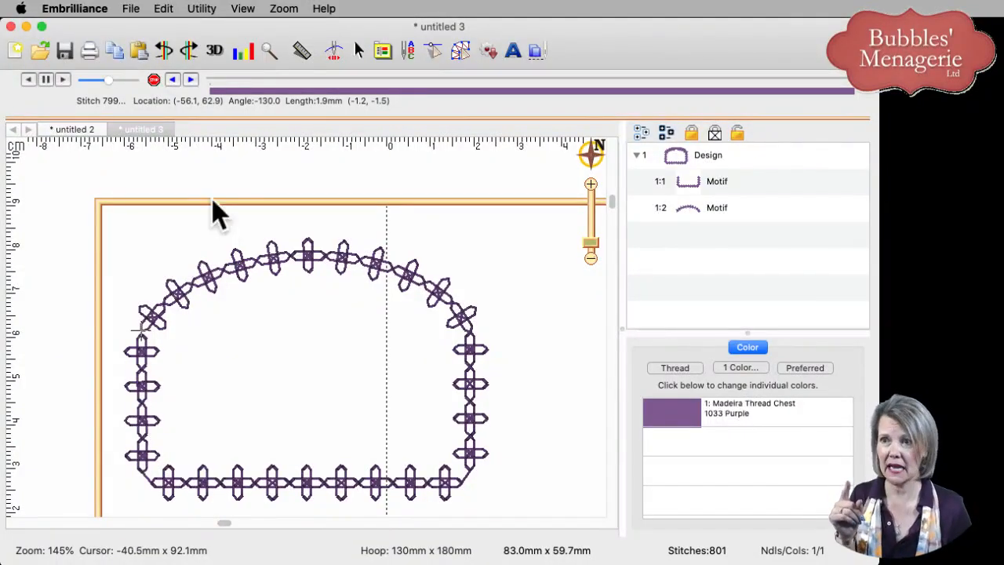
{"action": "left_click_drag", "start_coordinate": [224, 523], "coordinate": [317, 523]}
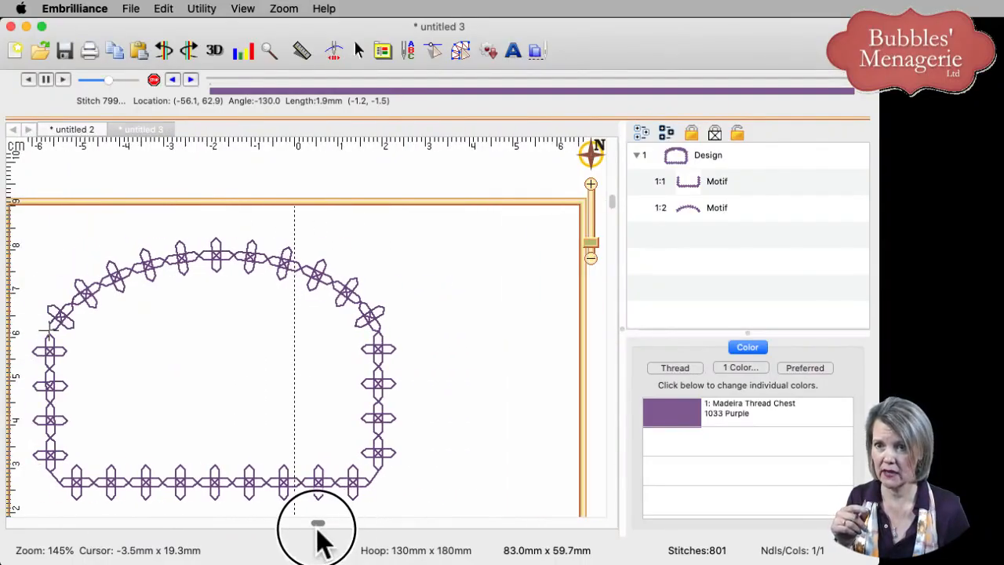
Start a new design and draw an open nine-point curved outline, about 109 by 118 mm, ending just short of its start point
{"action": "left_click", "coordinate": [16, 51]}
{"action": "left_click", "coordinate": [461, 50]}
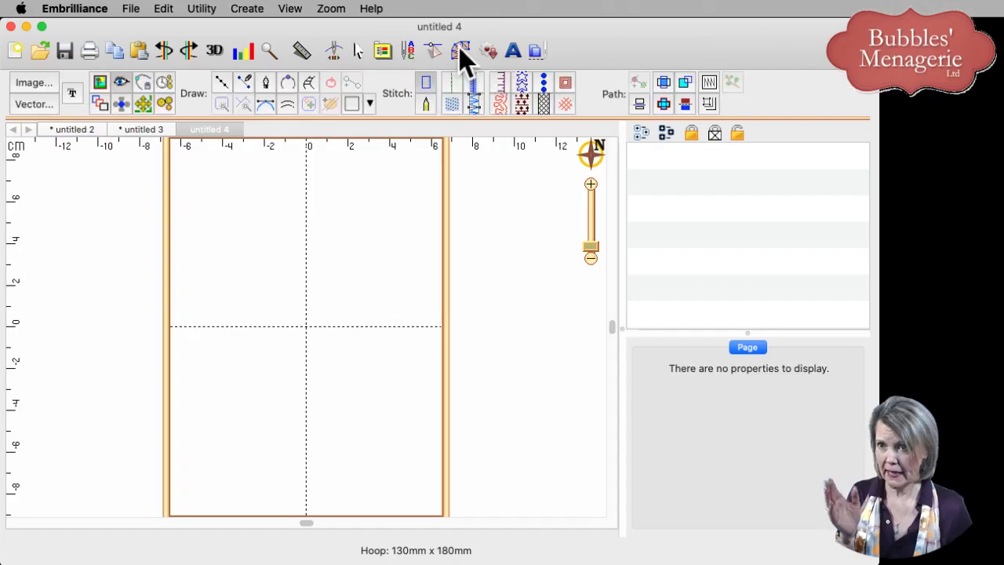
{"action": "left_click", "coordinate": [221, 83]}
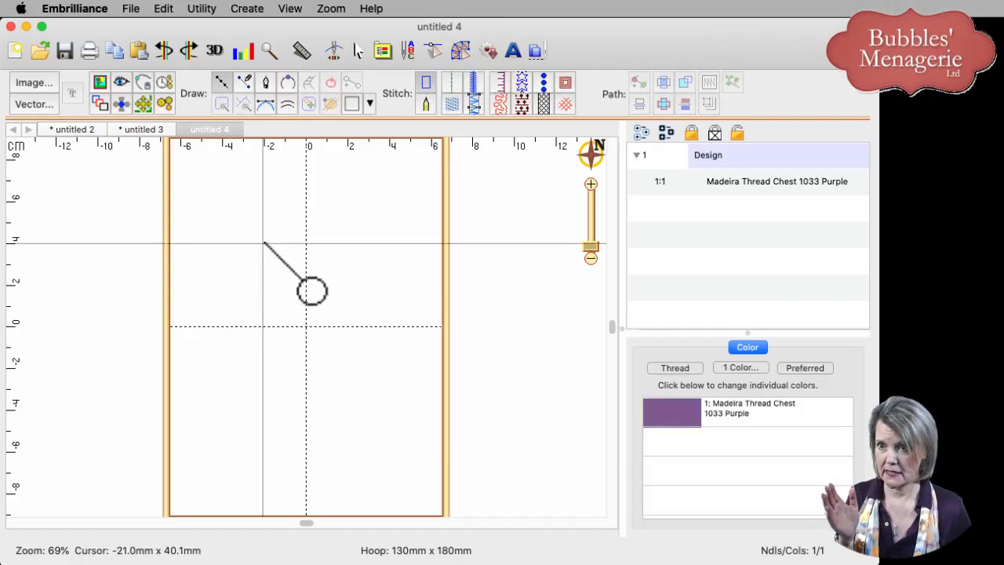
{"action": "left_click", "coordinate": [269, 235]}
{"action": "left_click", "coordinate": [222, 333]}
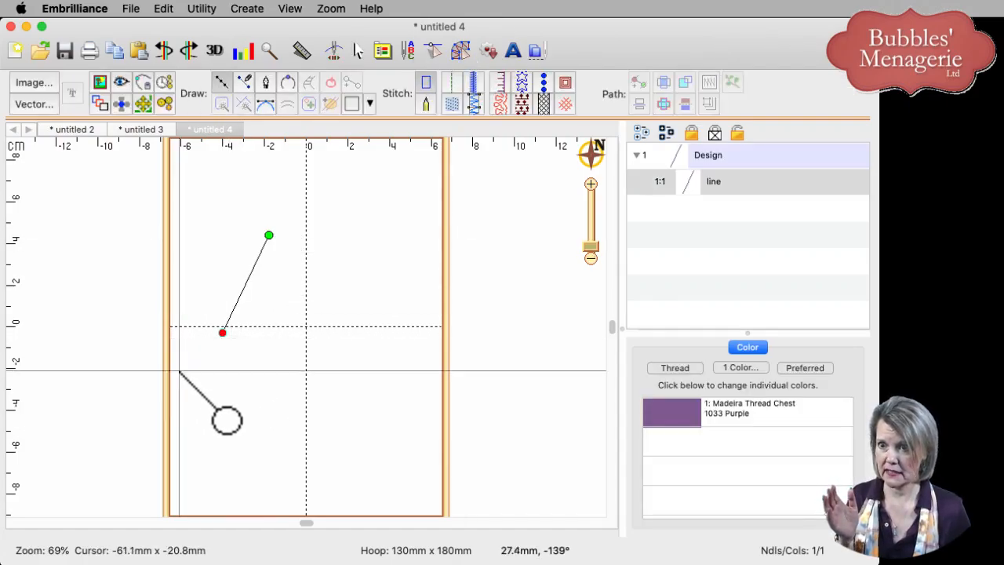
{"action": "left_click", "coordinate": [179, 371]}
{"action": "double_click", "coordinate": [259, 464]}
{"action": "left_click", "coordinate": [283, 362]}
{"action": "left_click", "coordinate": [377, 360]}
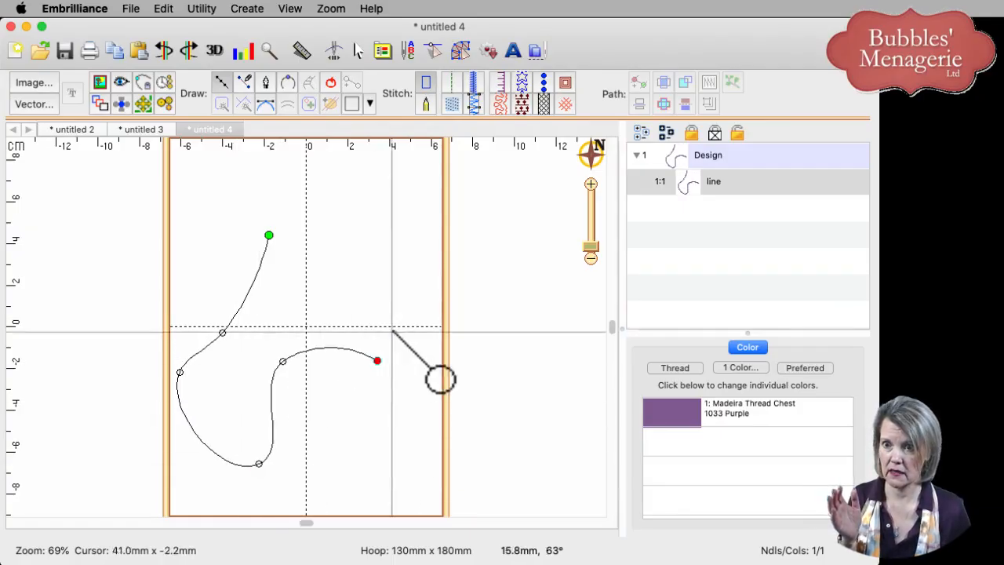
{"action": "left_click", "coordinate": [401, 276]}
{"action": "left_click", "coordinate": [345, 224]}
{"action": "left_click", "coordinate": [280, 225]}
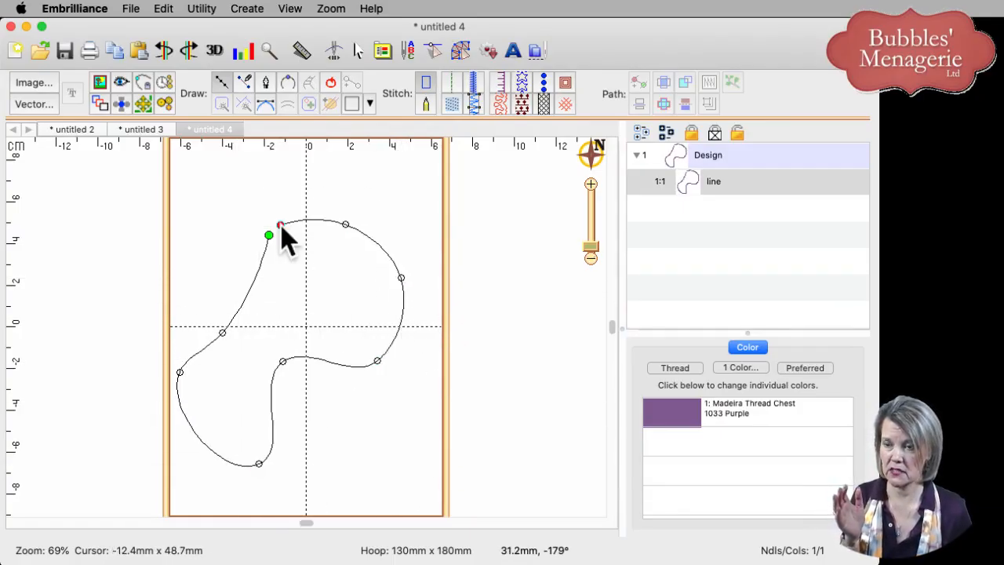
{"action": "left_click", "coordinate": [282, 226]}
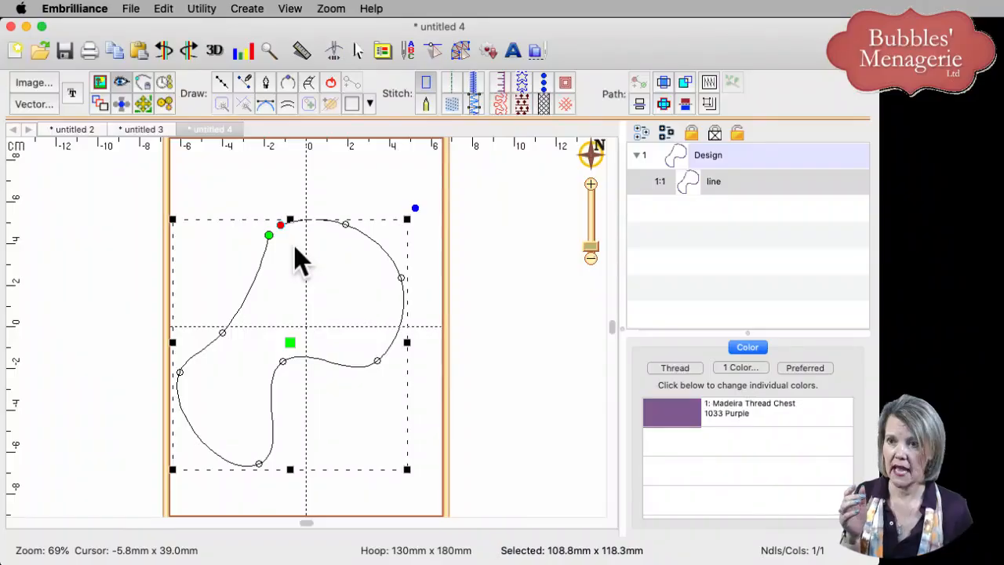
Apply the French Knot programmed motif stitch to the curved outline and close its path
{"action": "left_click", "coordinate": [545, 84]}
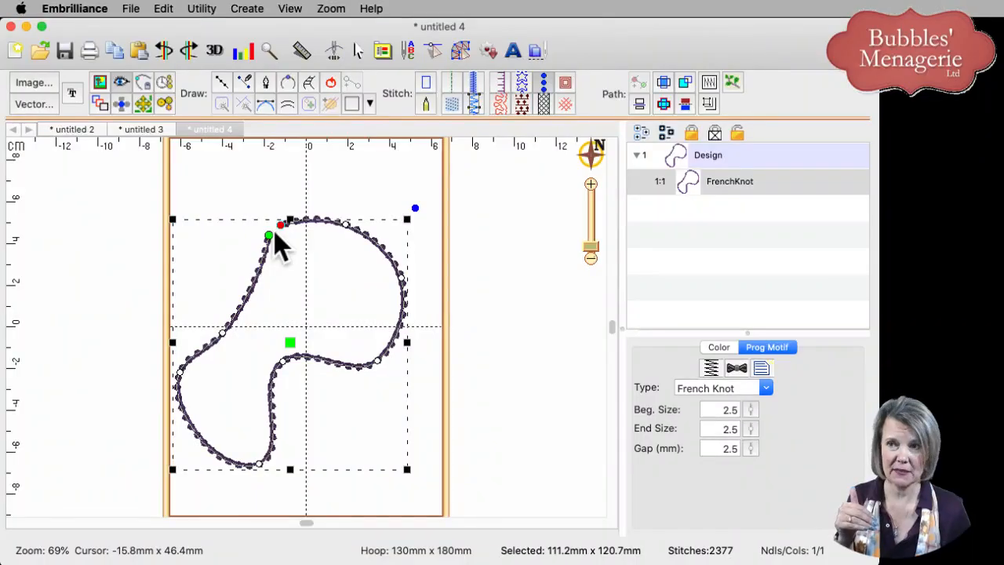
{"action": "key", "text": "super+="}
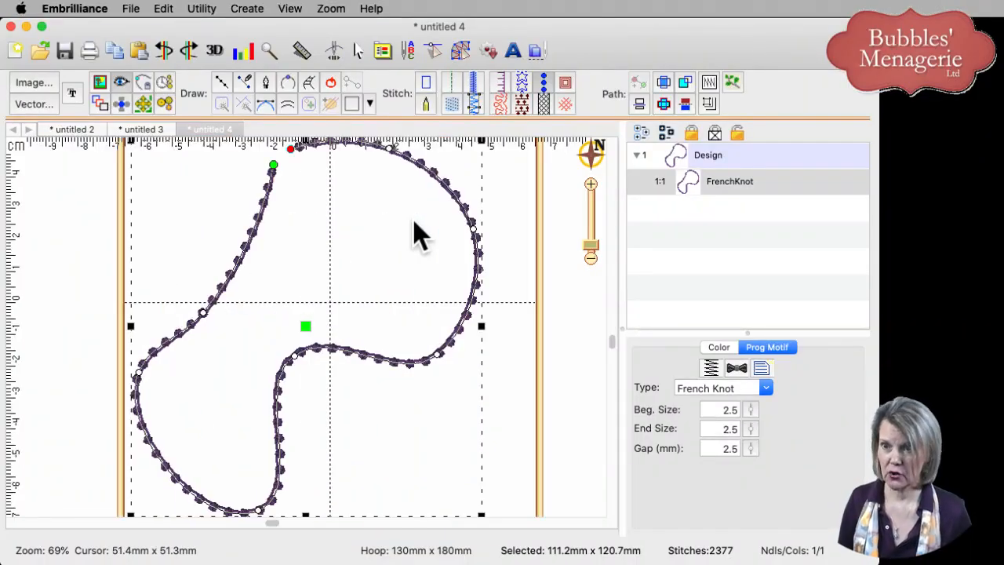
{"action": "left_click", "coordinate": [290, 150]}
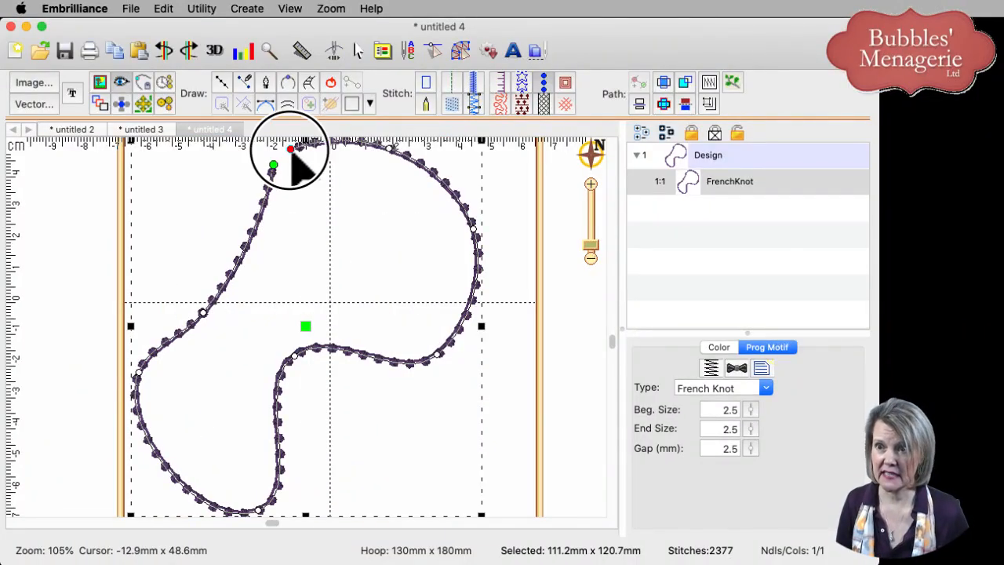
{"action": "left_click", "coordinate": [331, 83]}
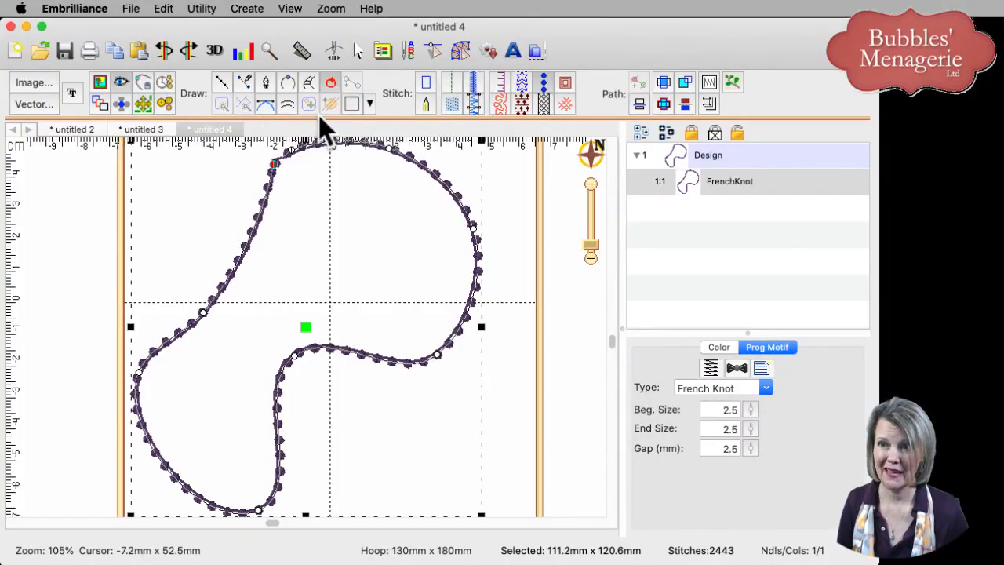
{"action": "left_click", "coordinate": [325, 223]}
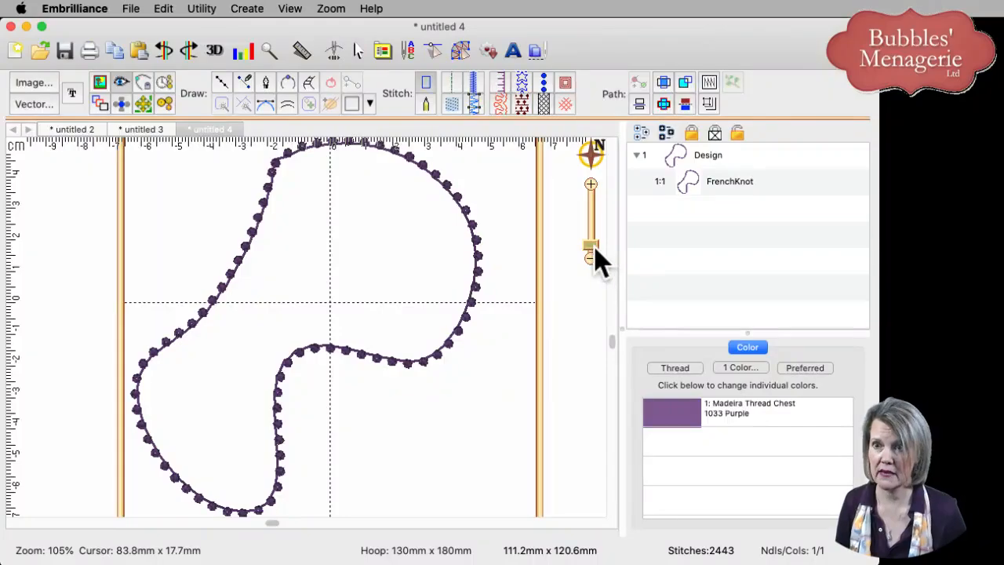
Reshape the outline around its closing point by adjusting that point, its curve handle and the neighbouring point to even out the knot spacing
{"action": "left_click_drag", "start_coordinate": [594, 249], "coordinate": [593, 243]}
{"action": "left_click_drag", "start_coordinate": [613, 342], "coordinate": [608, 255]}
{"action": "left_click", "coordinate": [280, 276]}
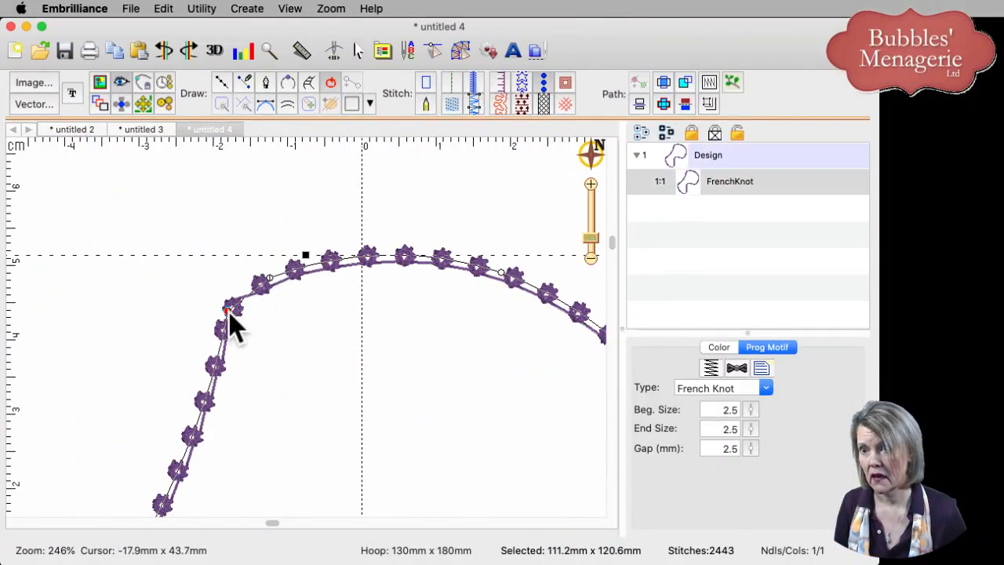
{"action": "left_click_drag", "start_coordinate": [230, 311], "coordinate": [289, 245]}
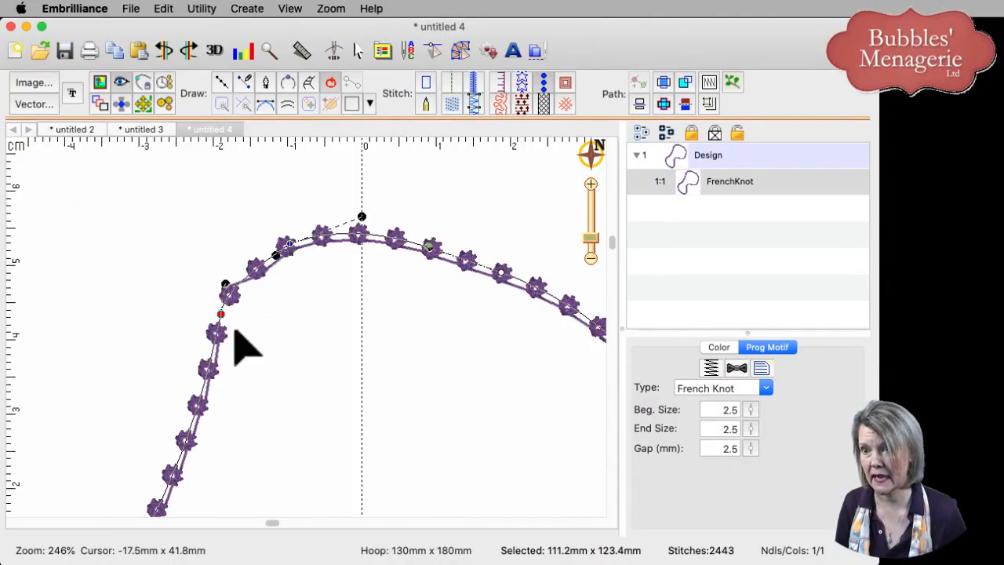
{"action": "left_click_drag", "start_coordinate": [220, 313], "coordinate": [221, 262]}
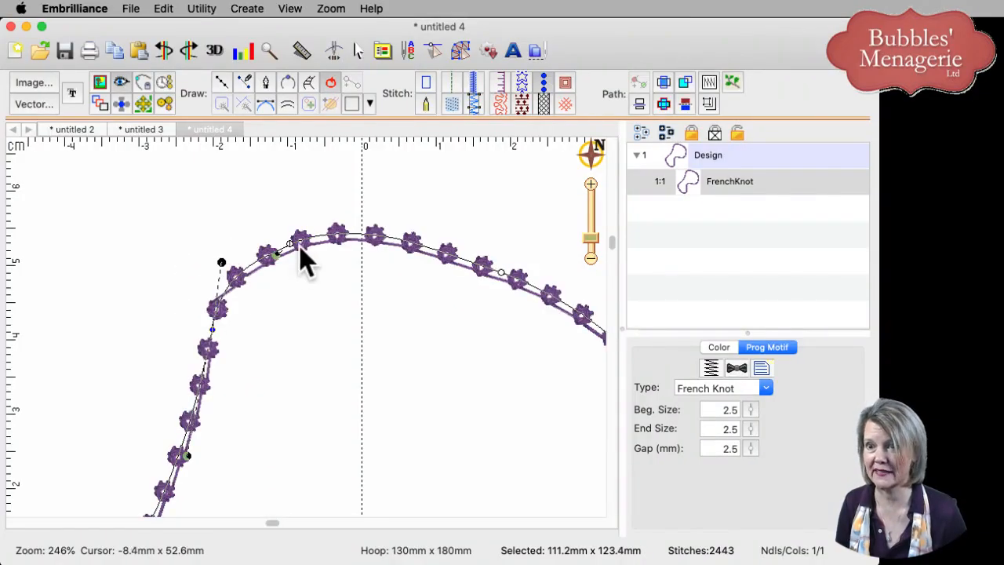
{"action": "mouse_move", "coordinate": [291, 246]}
{"action": "left_mouse_down"}
{"action": "mouse_move", "coordinate": [297, 228]}
{"action": "mouse_move", "coordinate": [278, 236]}
{"action": "left_mouse_up"}
{"action": "left_click", "coordinate": [268, 355]}
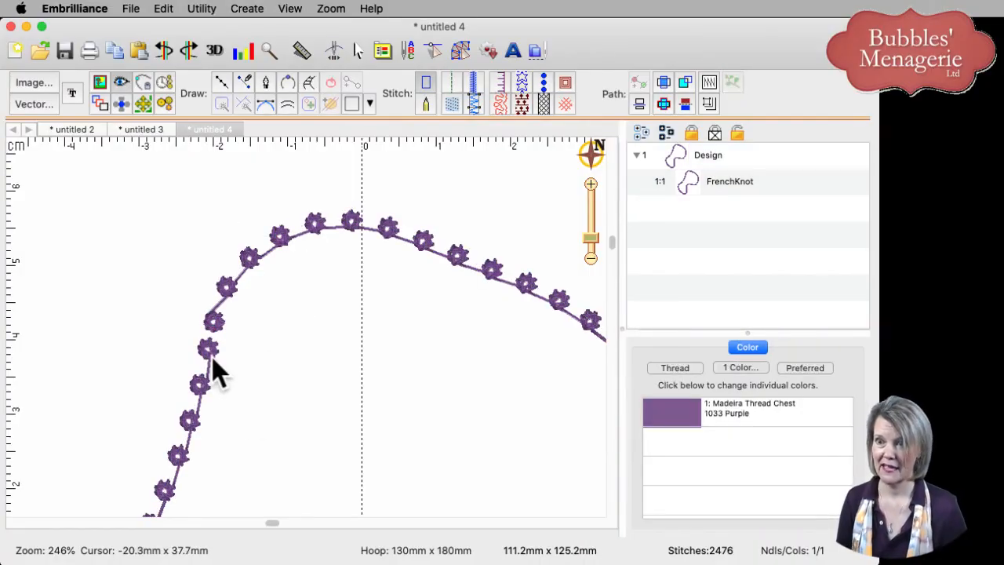
Nudge the closing point slightly left and the neighbouring curve point slightly up and right to widen the knot spacing
{"action": "left_click", "coordinate": [212, 345]}
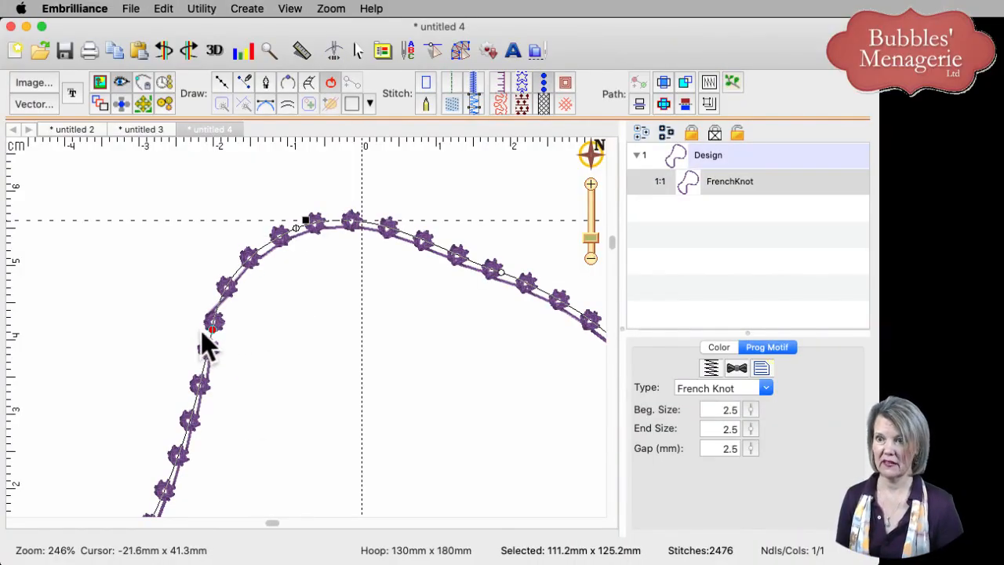
{"action": "left_click_drag", "start_coordinate": [211, 330], "coordinate": [206, 329]}
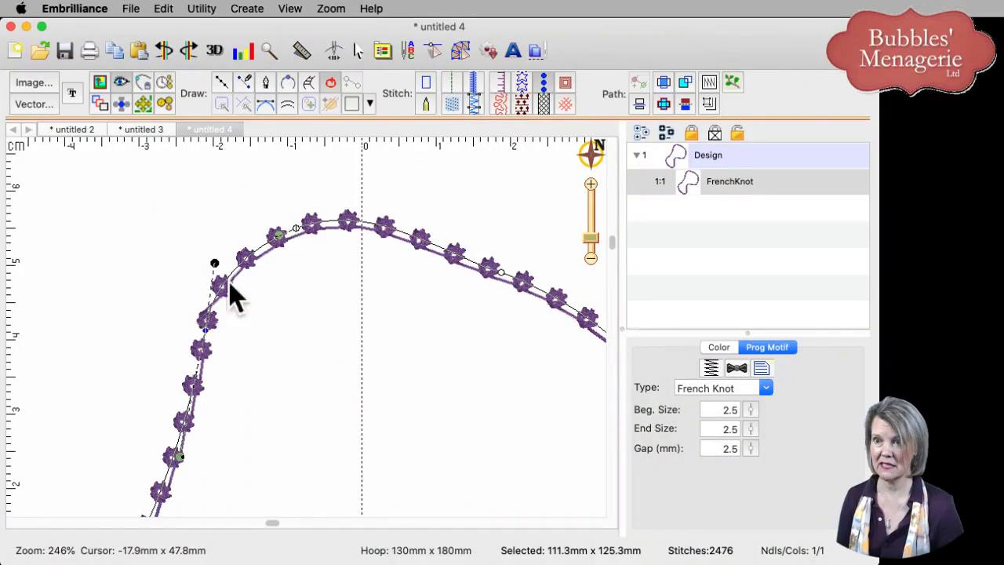
{"action": "left_click_drag", "start_coordinate": [294, 225], "coordinate": [308, 222]}
{"action": "left_click", "coordinate": [229, 363]}
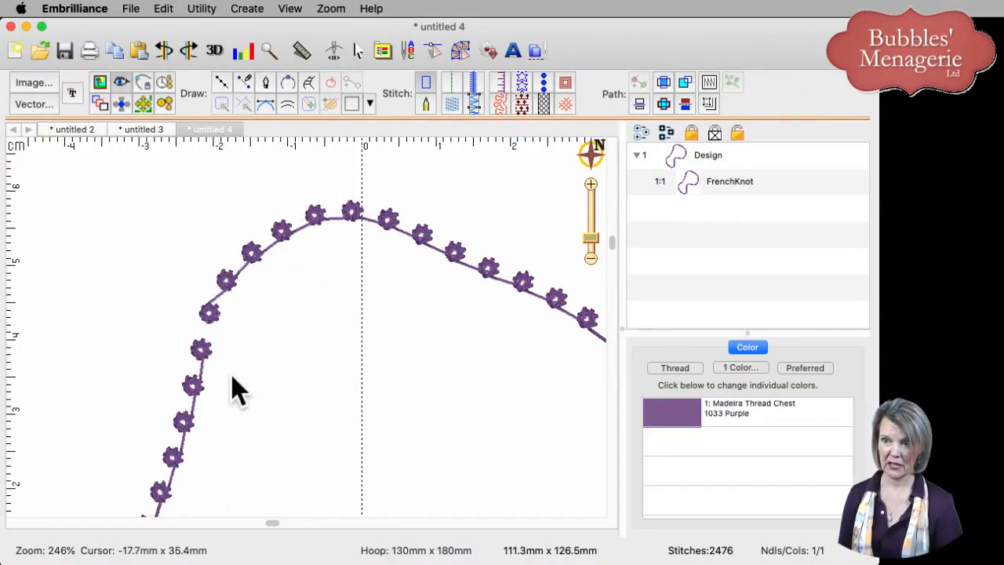
Pull the closing point's upper curve handle slightly up and left to fine-tune the gap between the end knots
{"action": "left_click", "coordinate": [216, 332]}
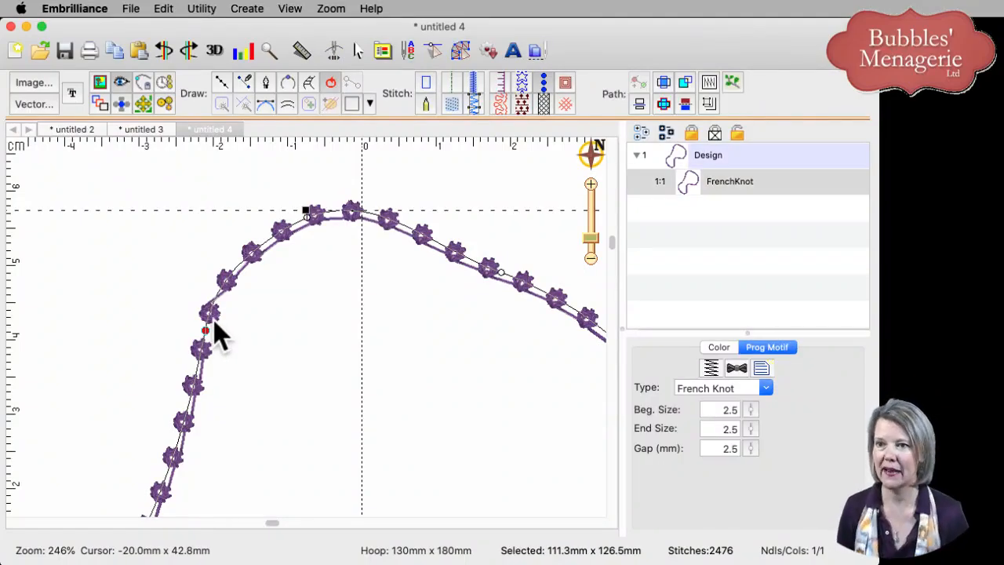
{"action": "left_click", "coordinate": [205, 333]}
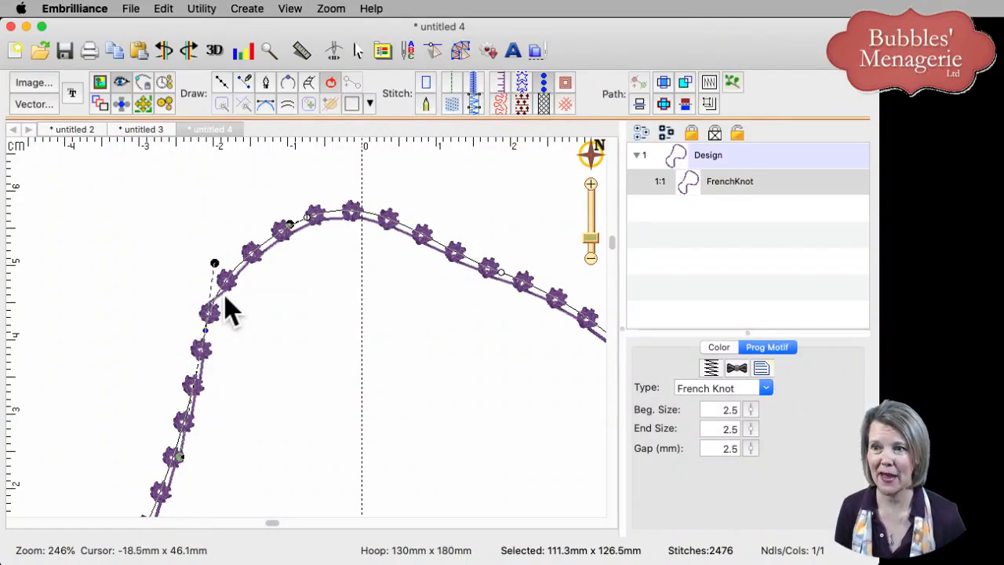
{"action": "left_click_drag", "start_coordinate": [215, 262], "coordinate": [206, 257]}
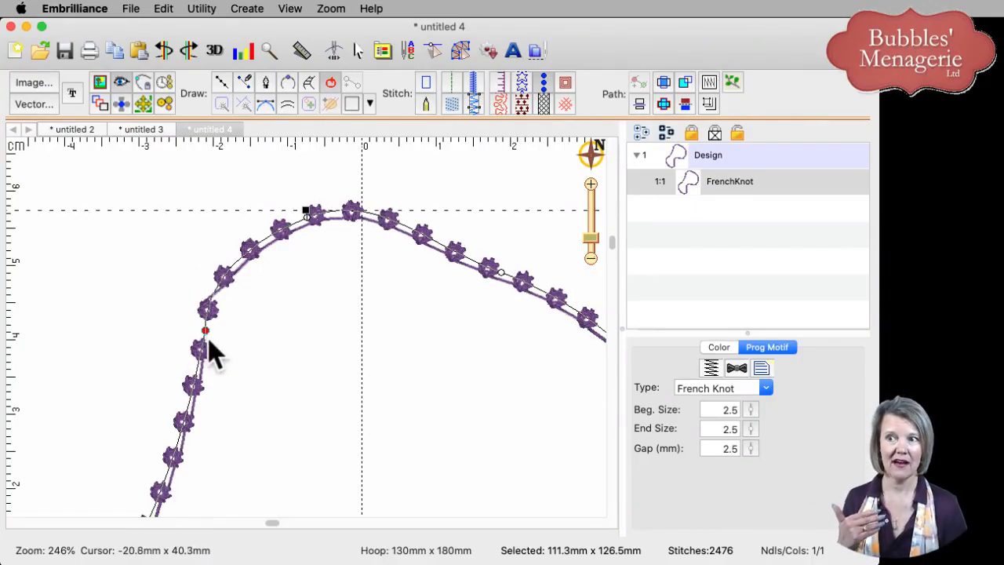
{"action": "left_click", "coordinate": [227, 356]}
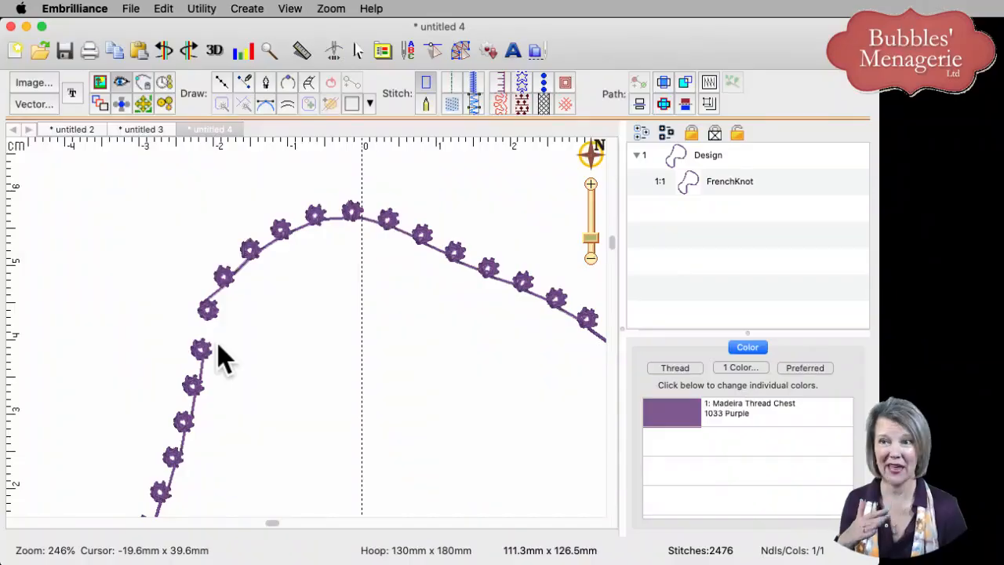
Change the outline's stitch type to Candlewick, then move its closing point slightly left and tilt that point's upper handle right
{"action": "left_click", "coordinate": [198, 349]}
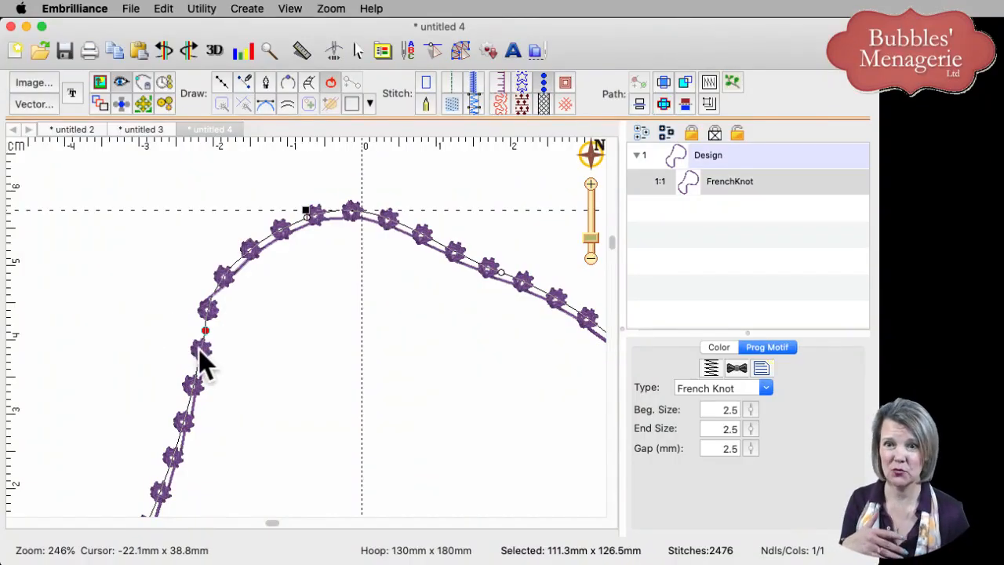
{"action": "left_click", "coordinate": [764, 388]}
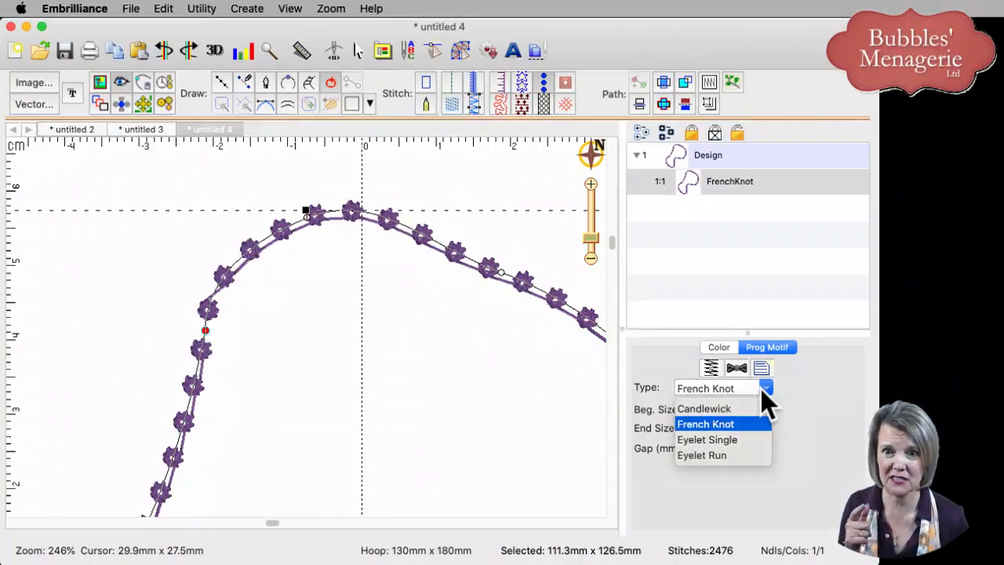
{"action": "left_click", "coordinate": [709, 407]}
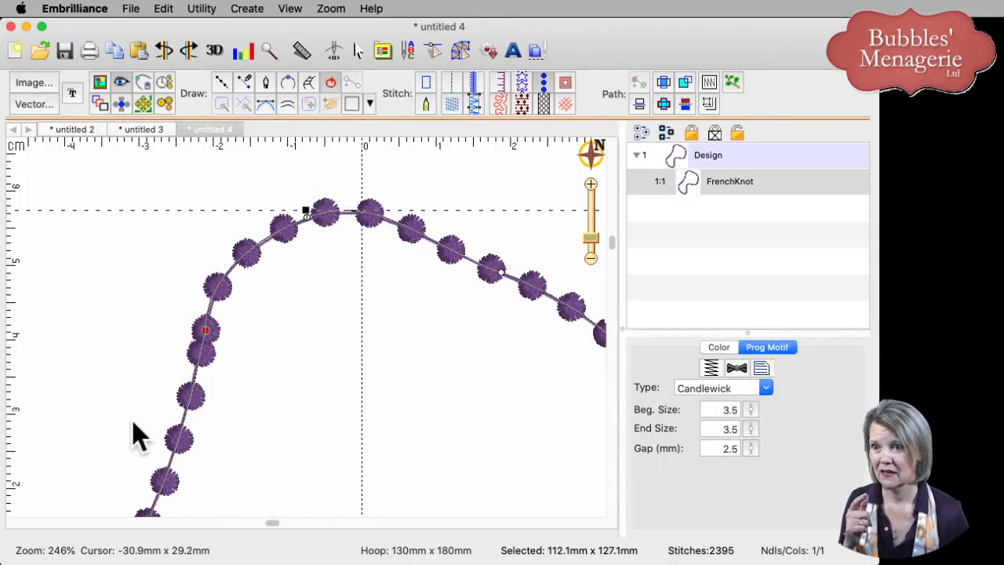
{"action": "left_click", "coordinate": [203, 329]}
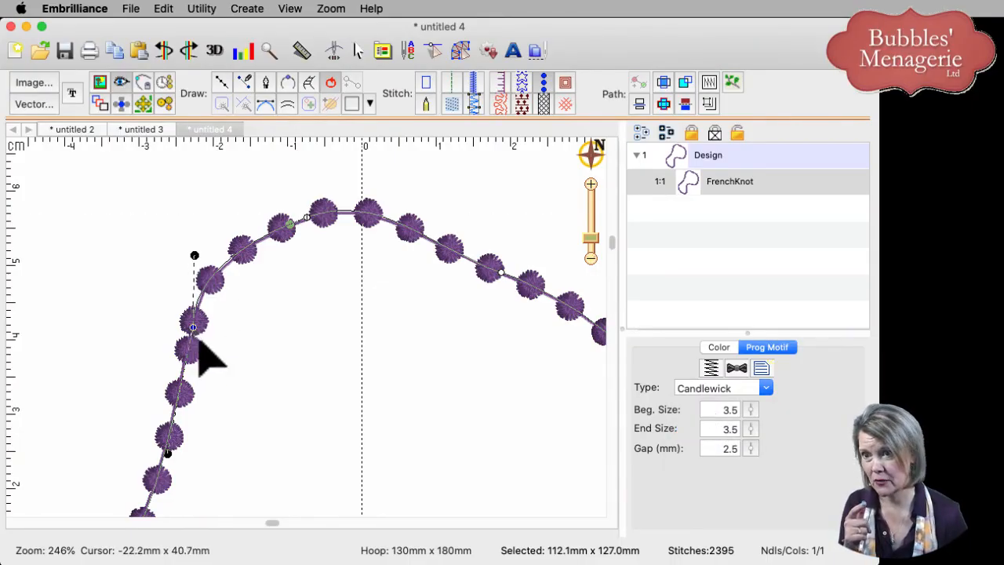
{"action": "left_click_drag", "start_coordinate": [202, 250], "coordinate": [208, 249]}
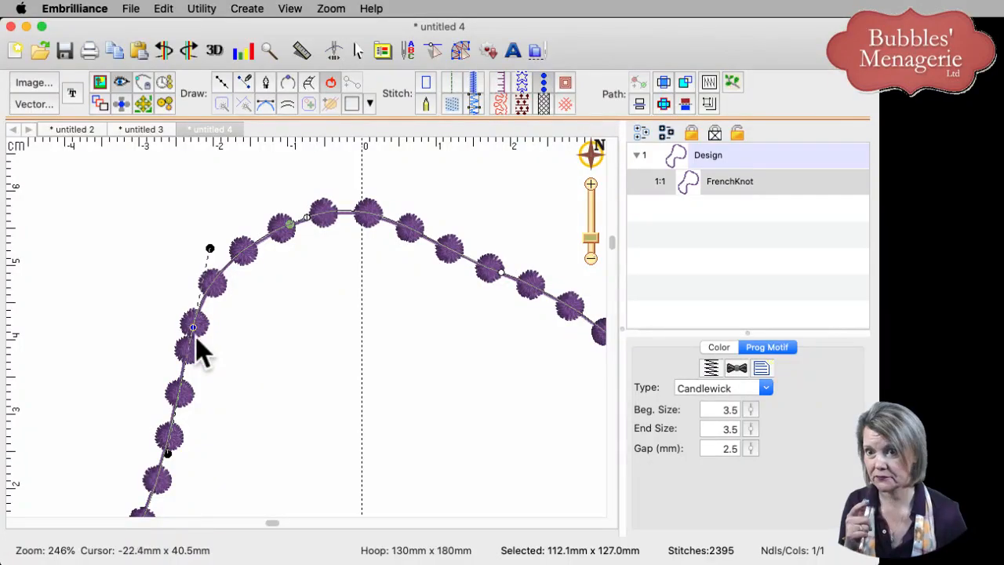
Set the candlewick stitch's beginning size to about 2.9
{"action": "left_click", "coordinate": [750, 410]}
{"action": "left_click_drag", "start_coordinate": [751, 410], "coordinate": [757, 432]}
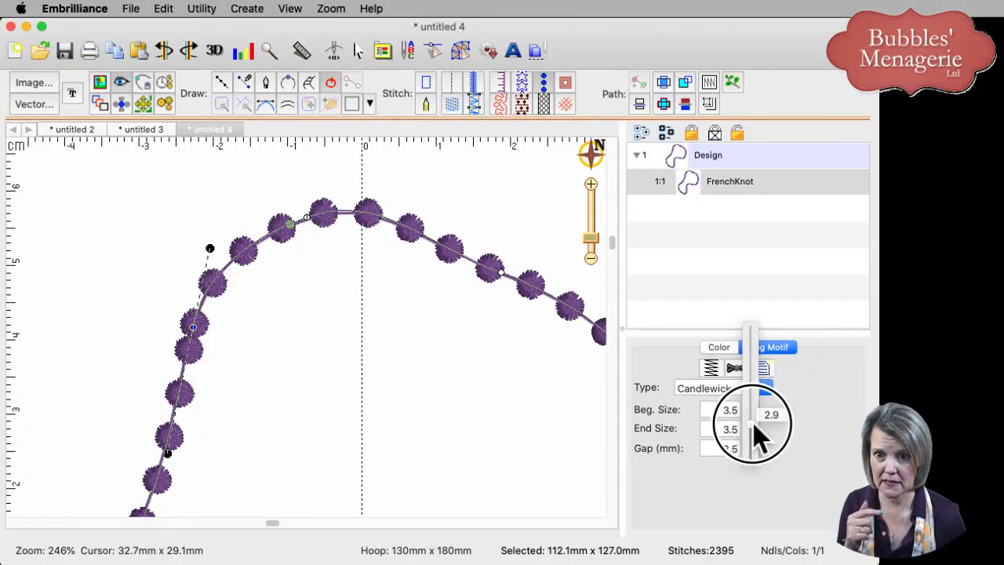
{"action": "left_click", "coordinate": [223, 386]}
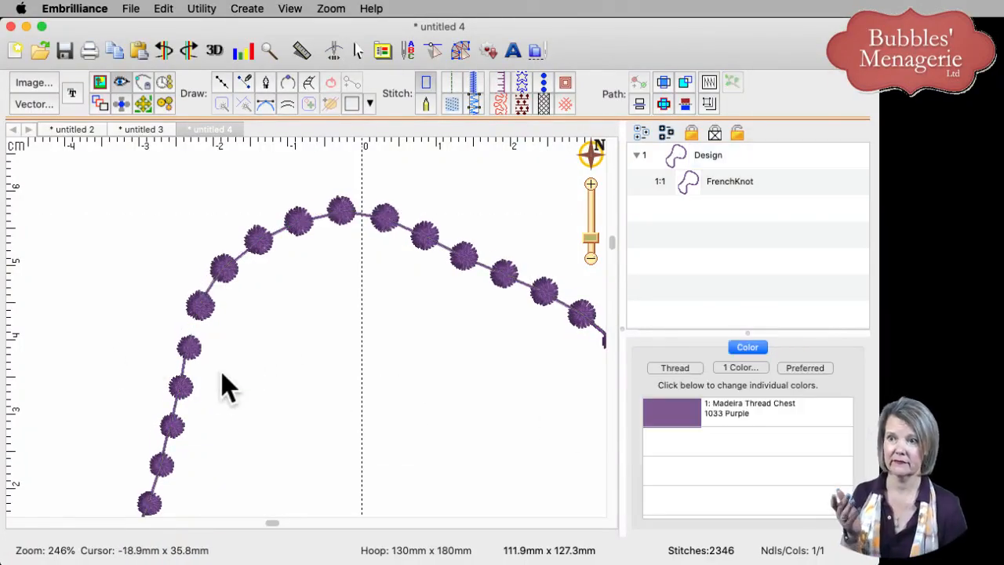
Draw a two-point manual stitch about 4.7 mm long between the two neighbouring candlewick knots just above the gap
{"action": "left_click", "coordinate": [200, 335]}
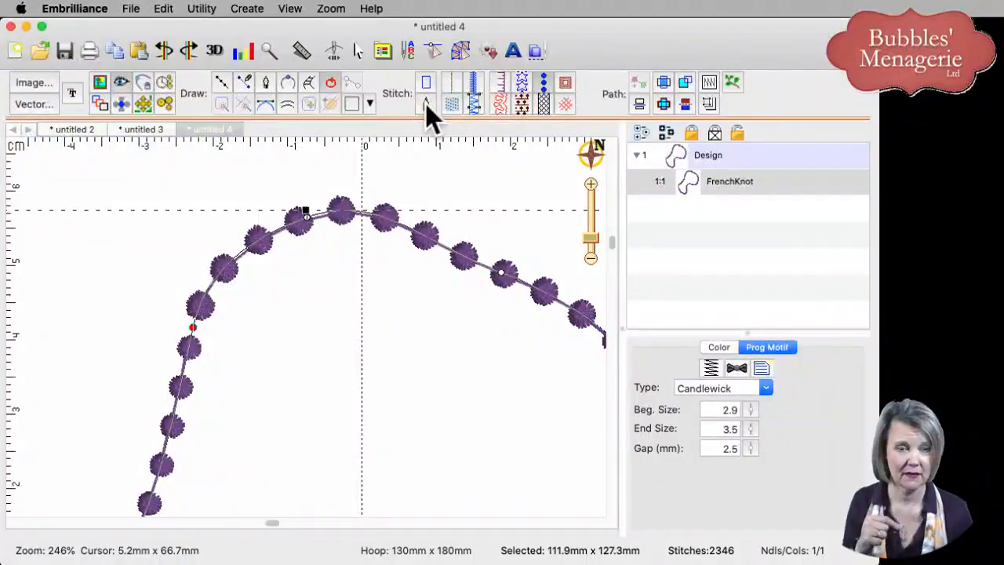
{"action": "left_click", "coordinate": [365, 287]}
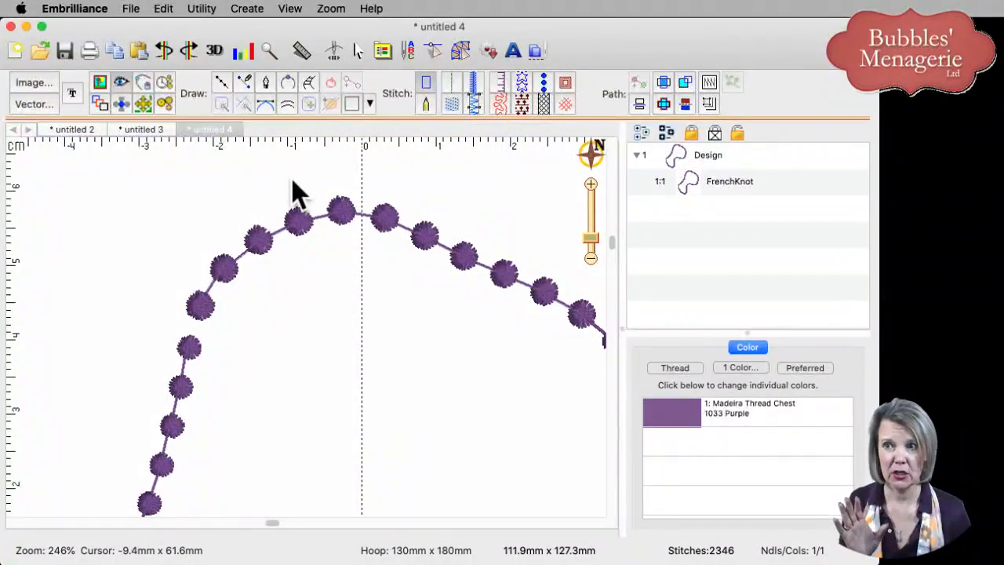
{"action": "left_click", "coordinate": [220, 82]}
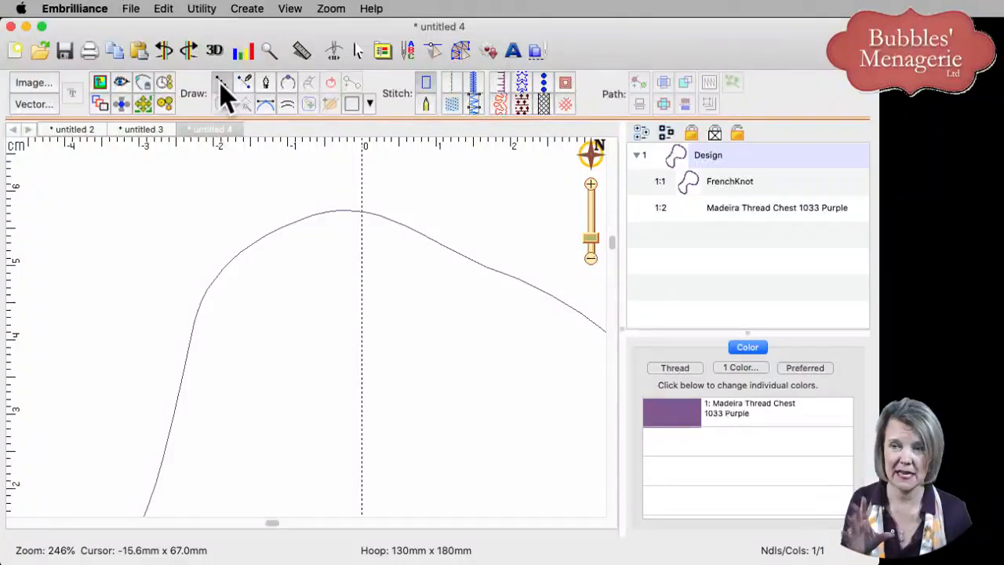
{"action": "left_click", "coordinate": [426, 104]}
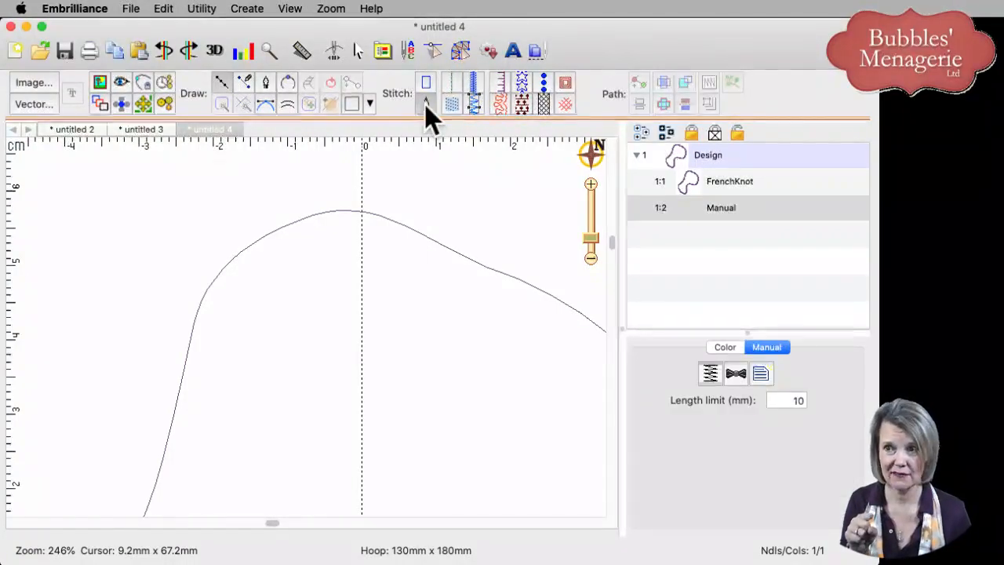
{"action": "left_click", "coordinate": [212, 276]}
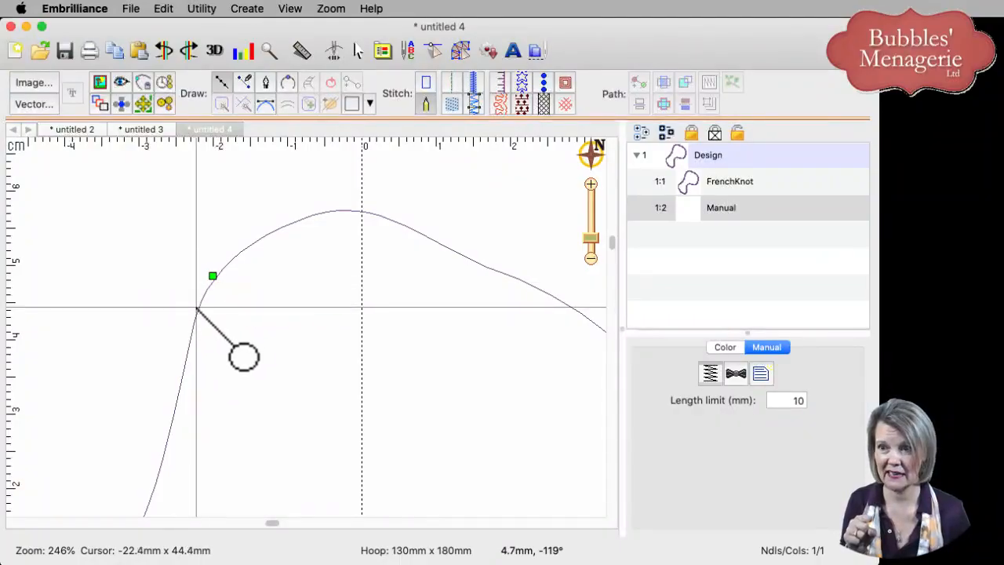
{"action": "left_click", "coordinate": [196, 306]}
{"action": "key", "text": "Return"}
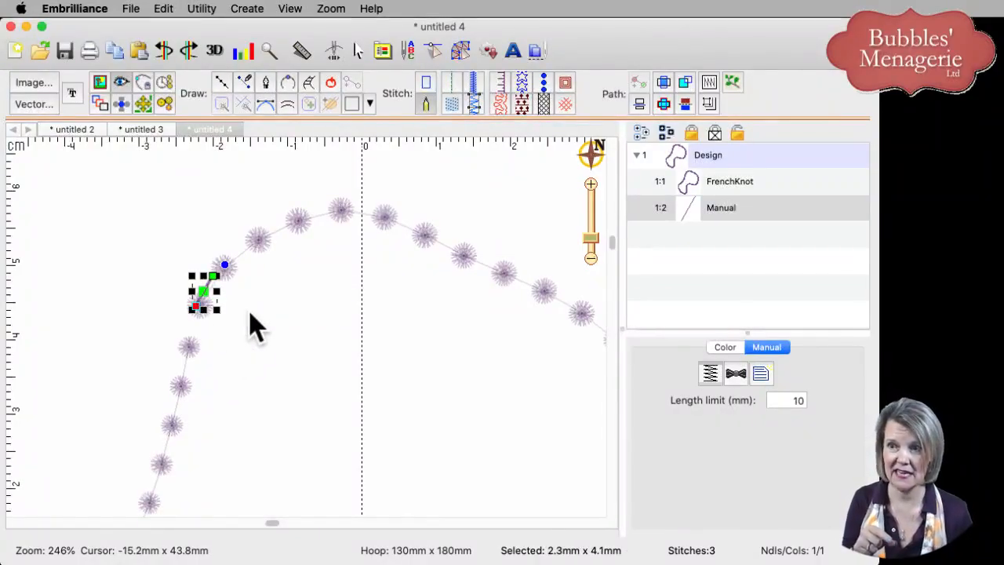
{"action": "key", "text": "Escape"}
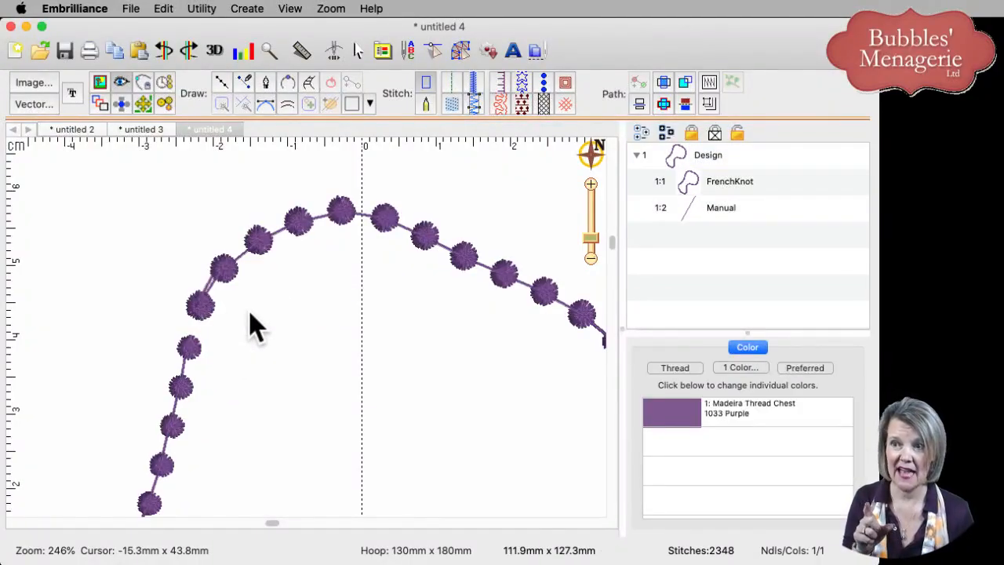
Move the manual stitch away from the knots and reposition its end points to bridge the gap between the two end knots
{"action": "left_click", "coordinate": [207, 285]}
{"action": "left_click_drag", "start_coordinate": [203, 288], "coordinate": [171, 322]}
{"action": "left_click", "coordinate": [246, 358]}
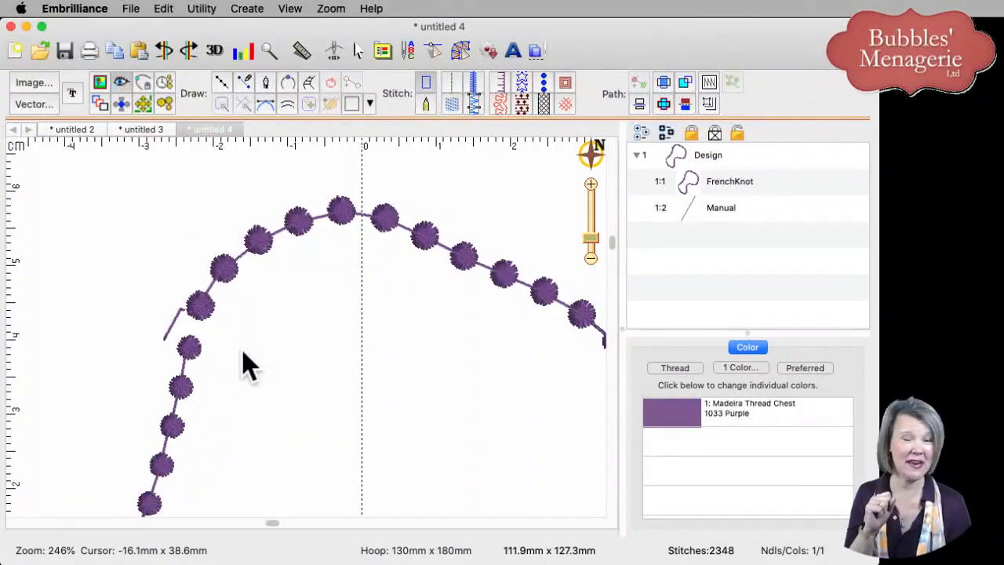
{"action": "left_click", "coordinate": [174, 325]}
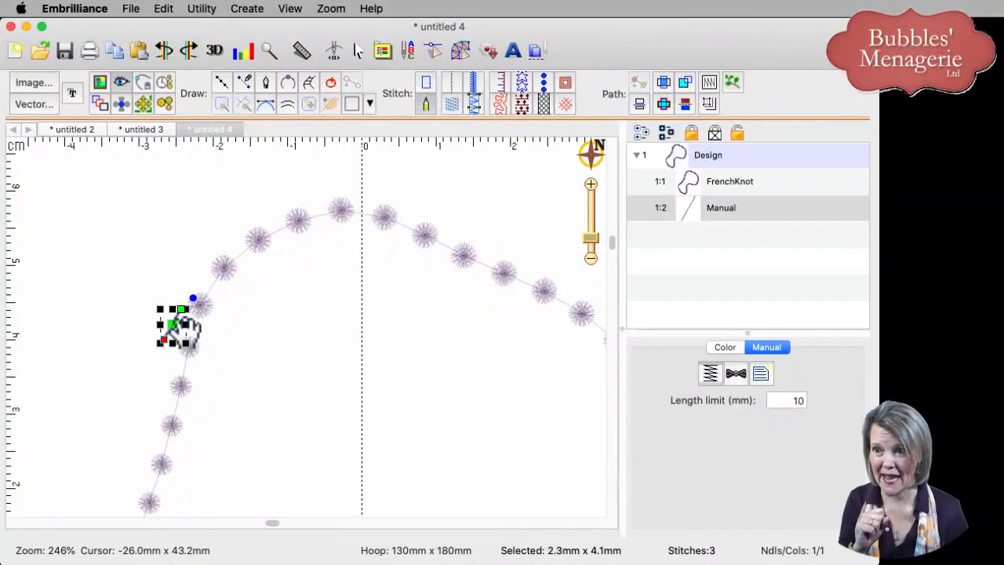
{"action": "left_click_drag", "start_coordinate": [180, 309], "coordinate": [192, 347]}
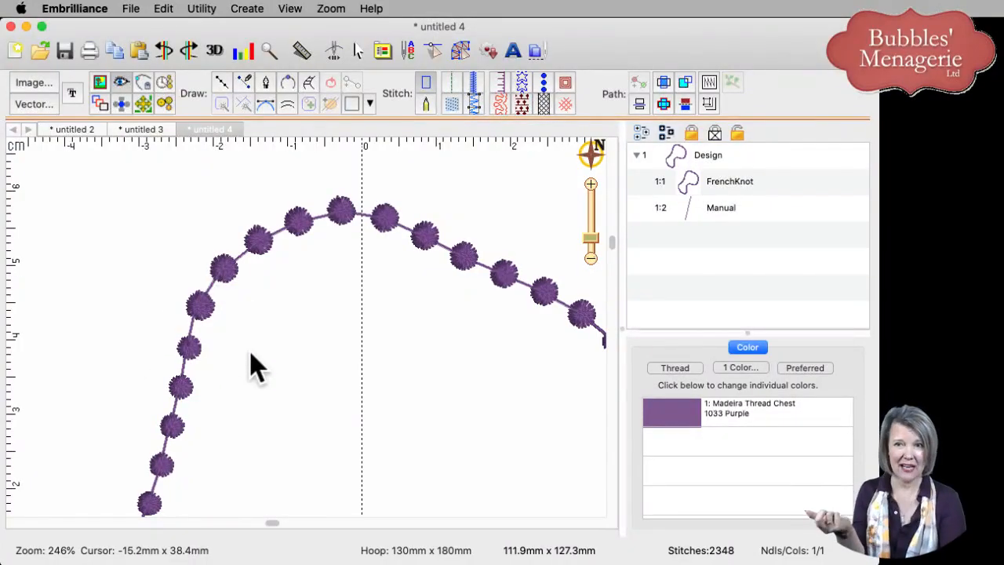
Examine the manual stitch's tie-at-entry and tie-at-exit options and the candlewick outline's motif settings
{"action": "left_click", "coordinate": [713, 208]}
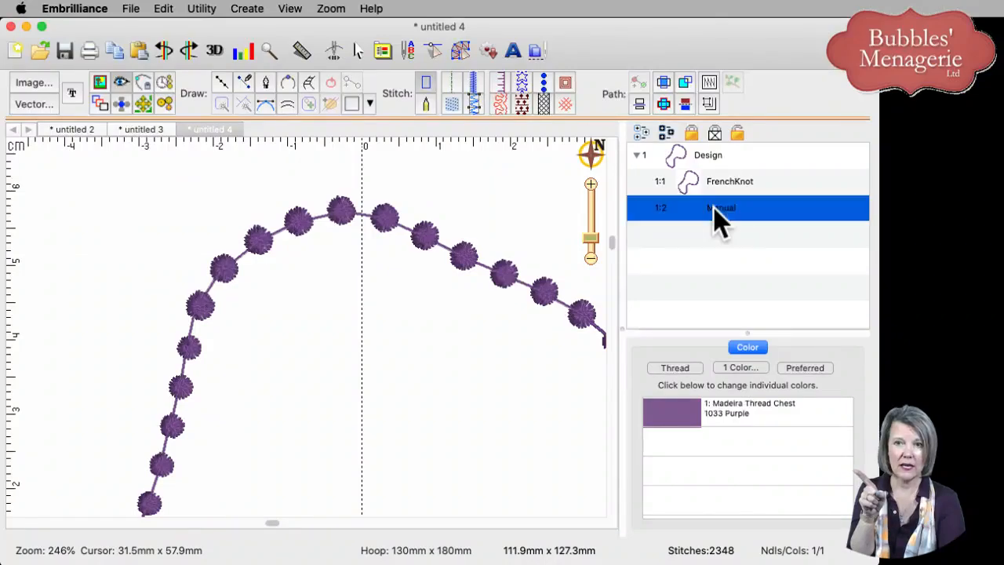
{"action": "left_click", "coordinate": [735, 372]}
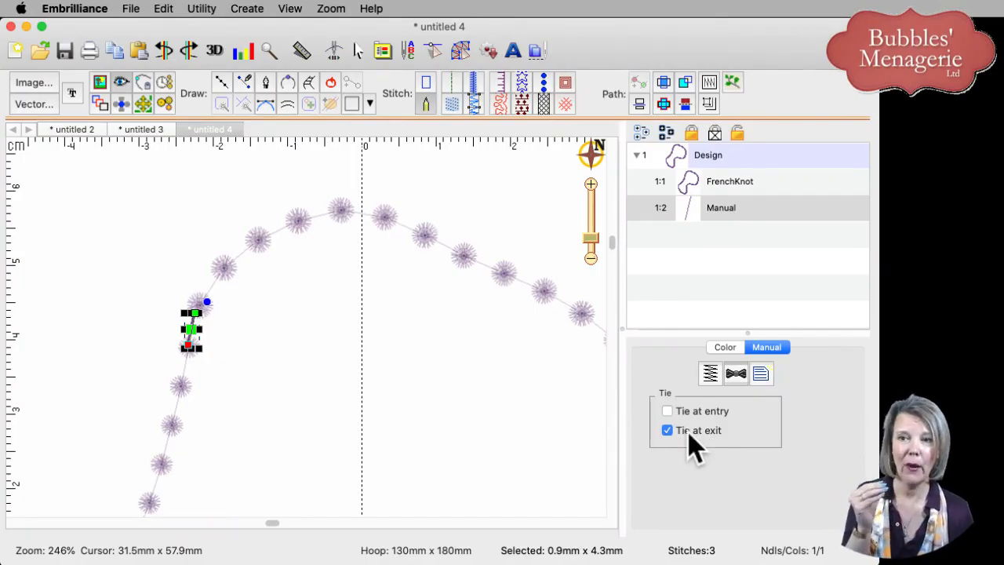
{"action": "left_click", "coordinate": [540, 455]}
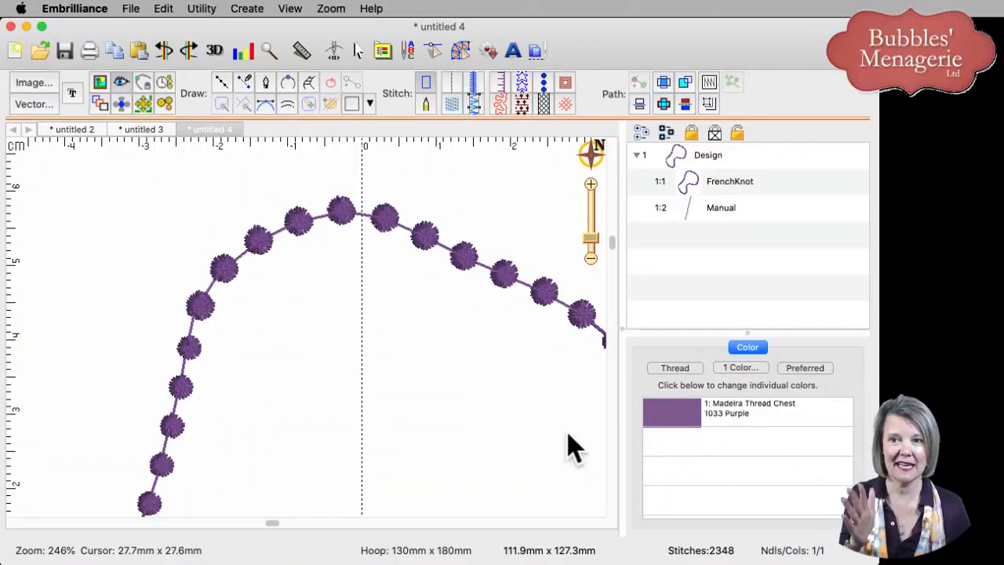
{"action": "left_click", "coordinate": [706, 193]}
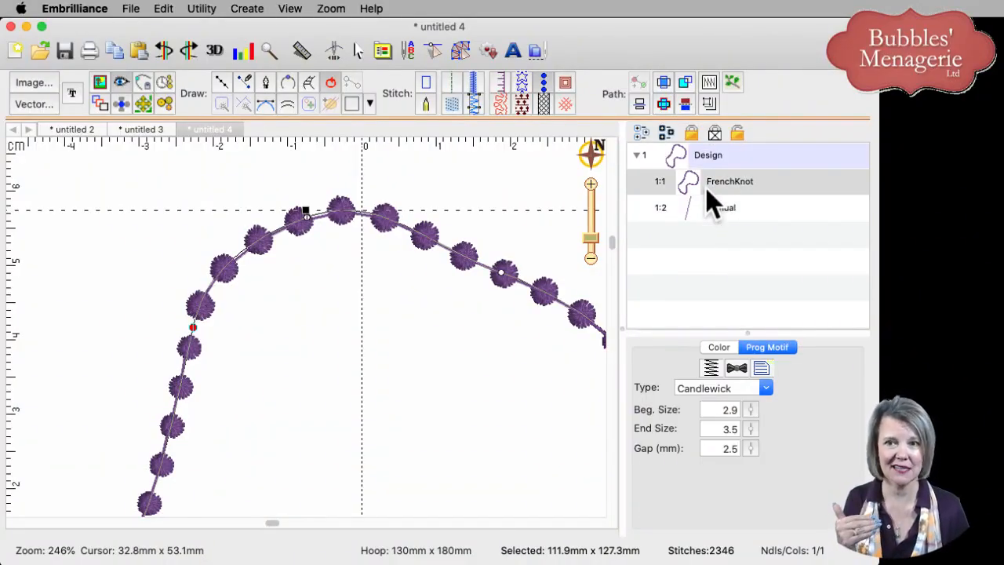
{"action": "left_click", "coordinate": [705, 221]}
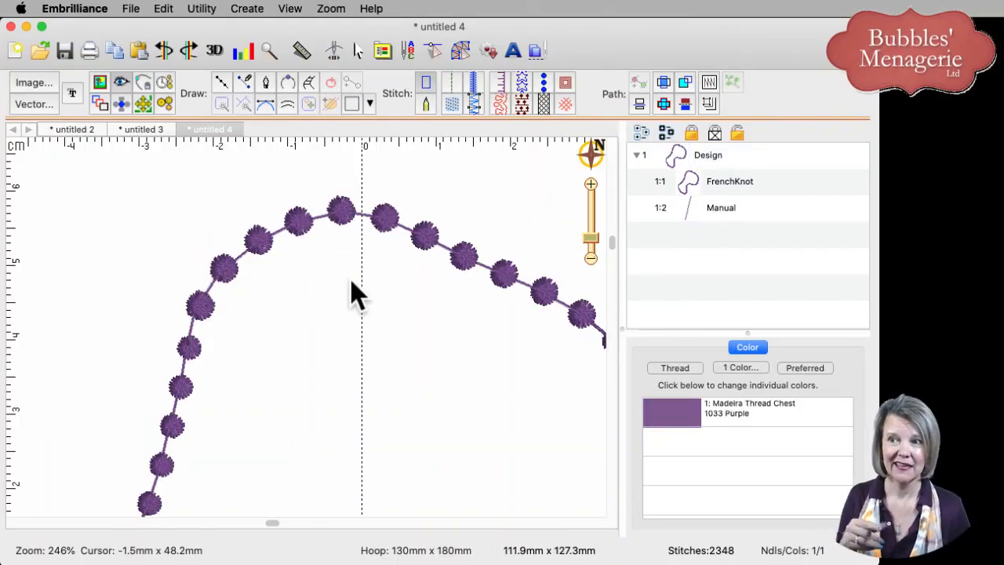
{"action": "left_click", "coordinate": [354, 293]}
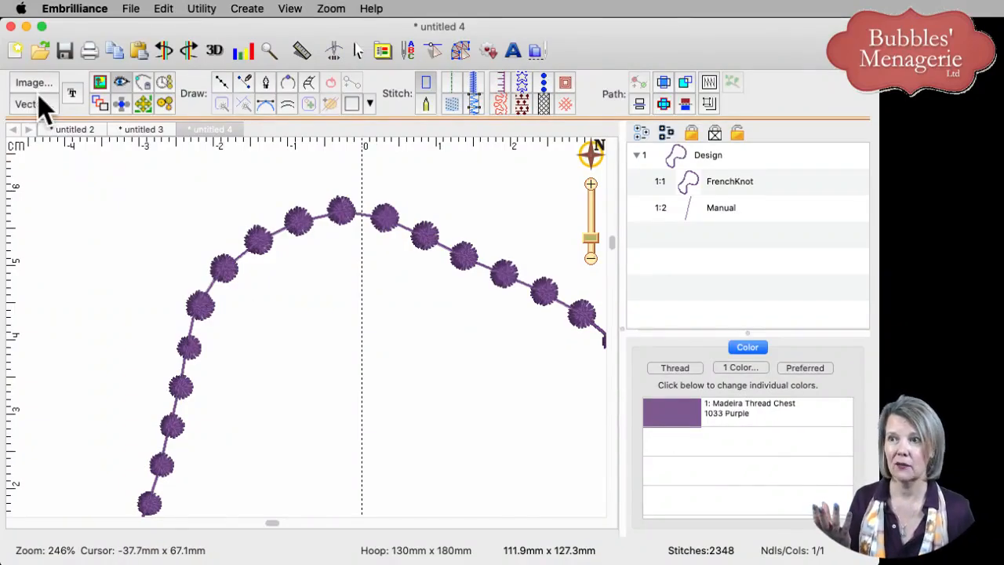
In the untitled 2 design, convert the short run stitch that closes the French knot outline to a manual stitch
{"action": "left_click", "coordinate": [99, 131]}
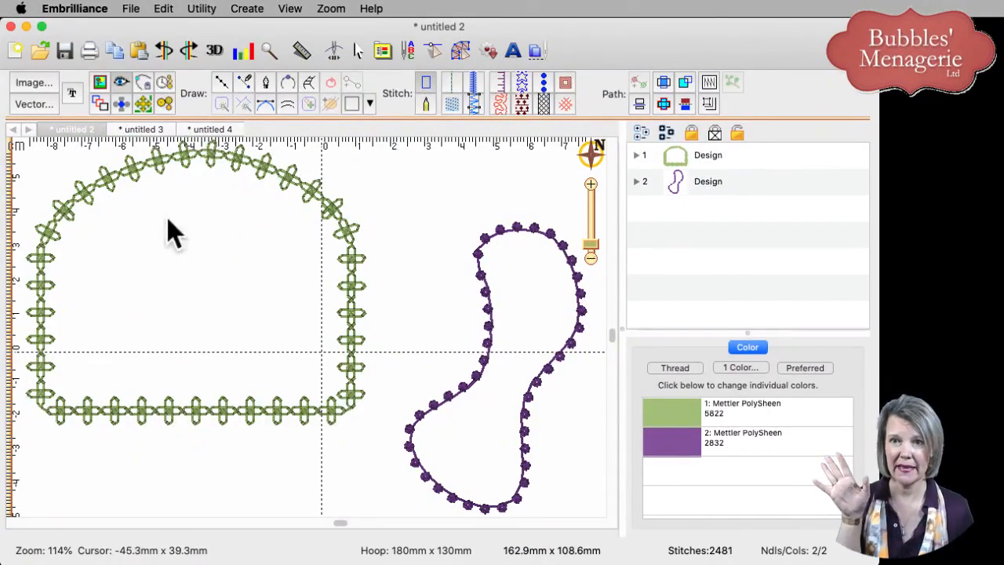
{"action": "left_click", "coordinate": [636, 156]}
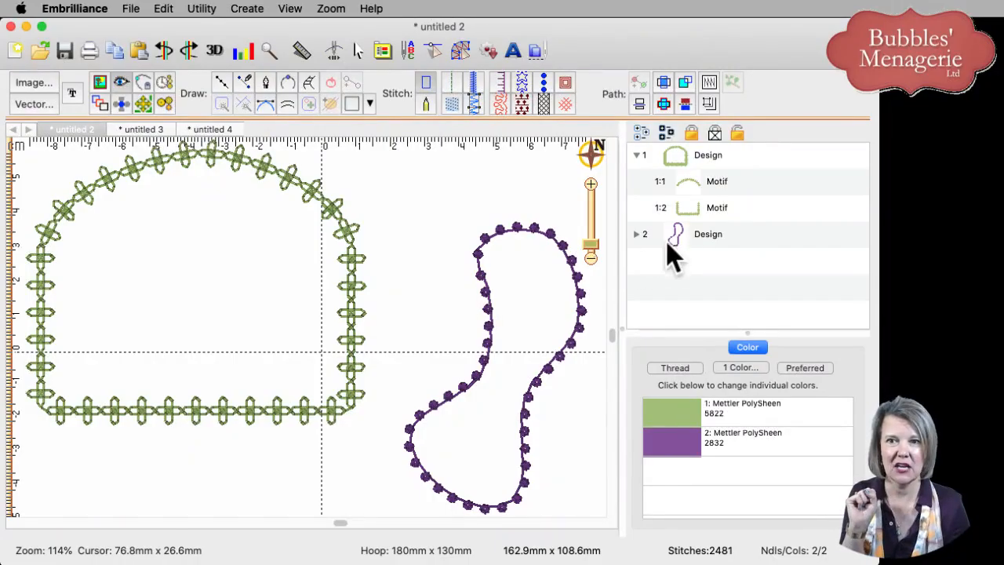
{"action": "left_click", "coordinate": [637, 235]}
{"action": "left_click", "coordinate": [700, 293]}
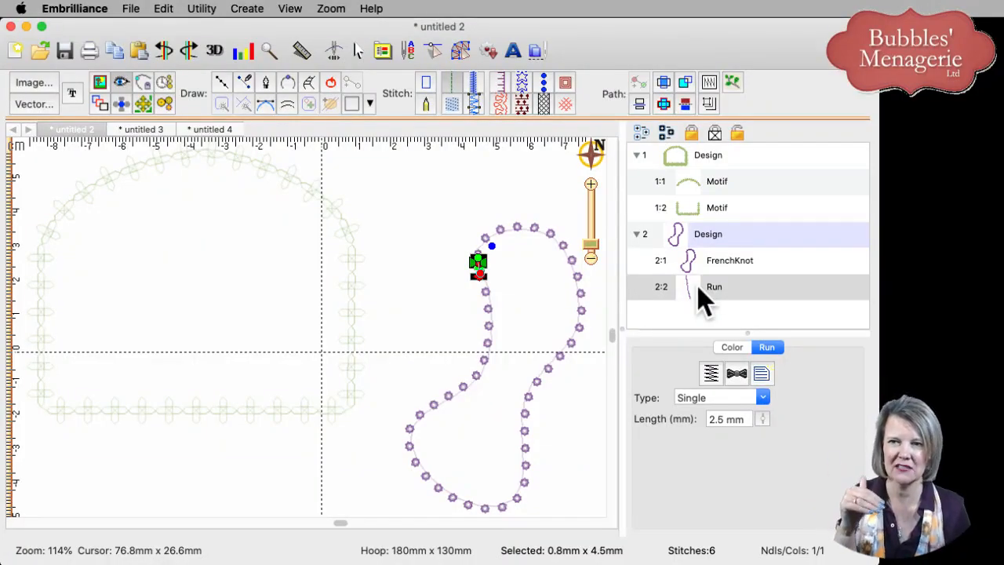
{"action": "left_click", "coordinate": [426, 106]}
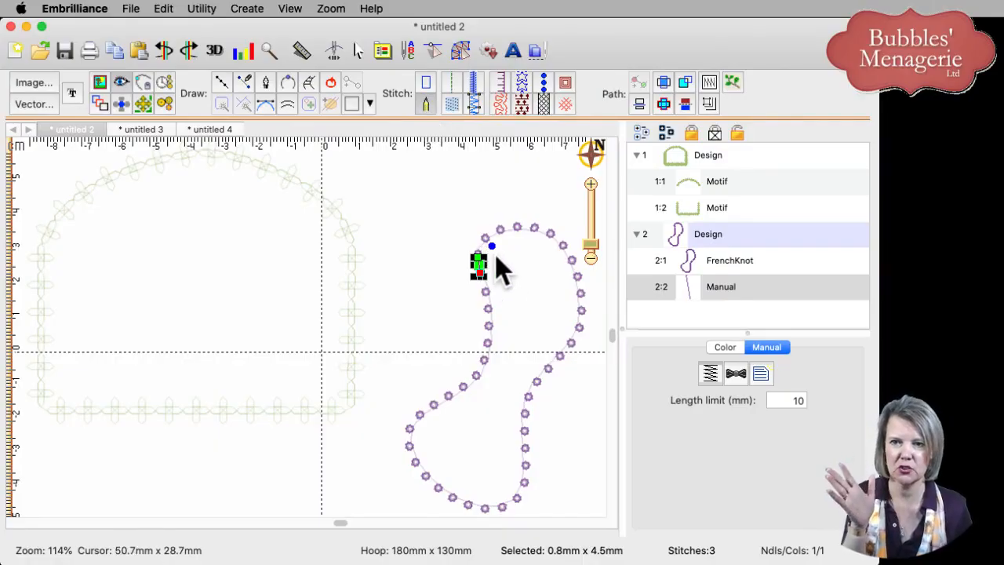
{"action": "left_click", "coordinate": [510, 281]}
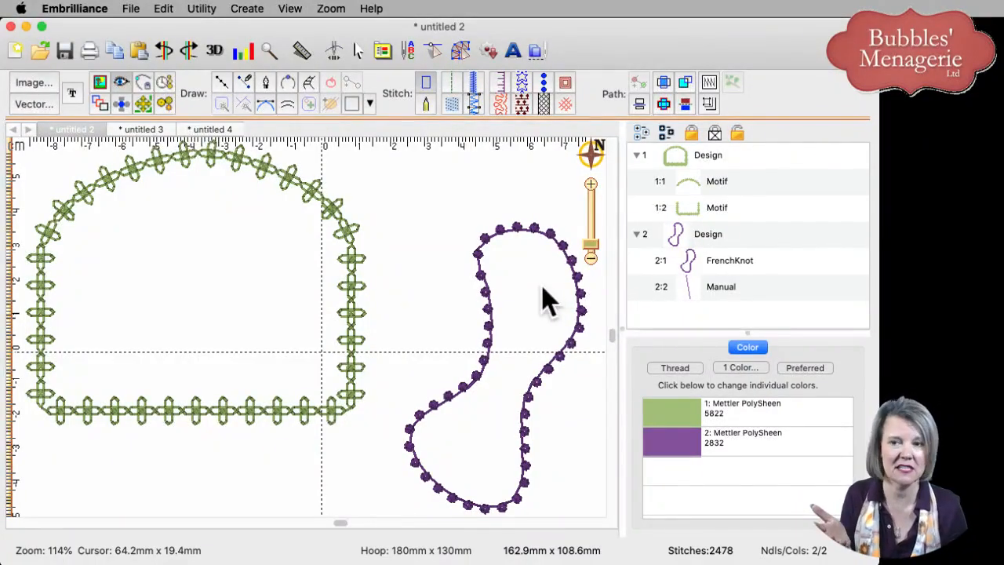
{"action": "left_click", "coordinate": [691, 287]}
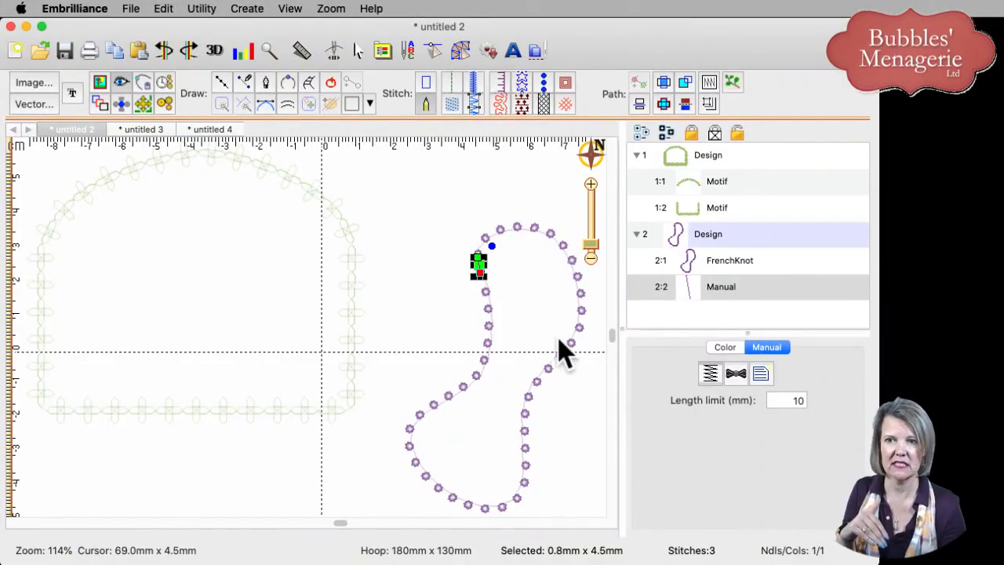
{"action": "left_click", "coordinate": [533, 349]}
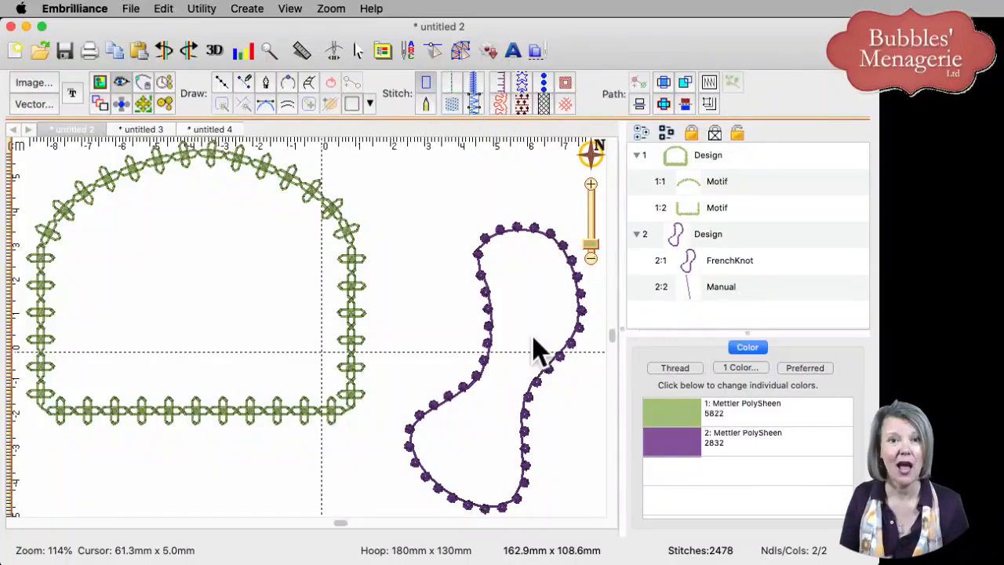